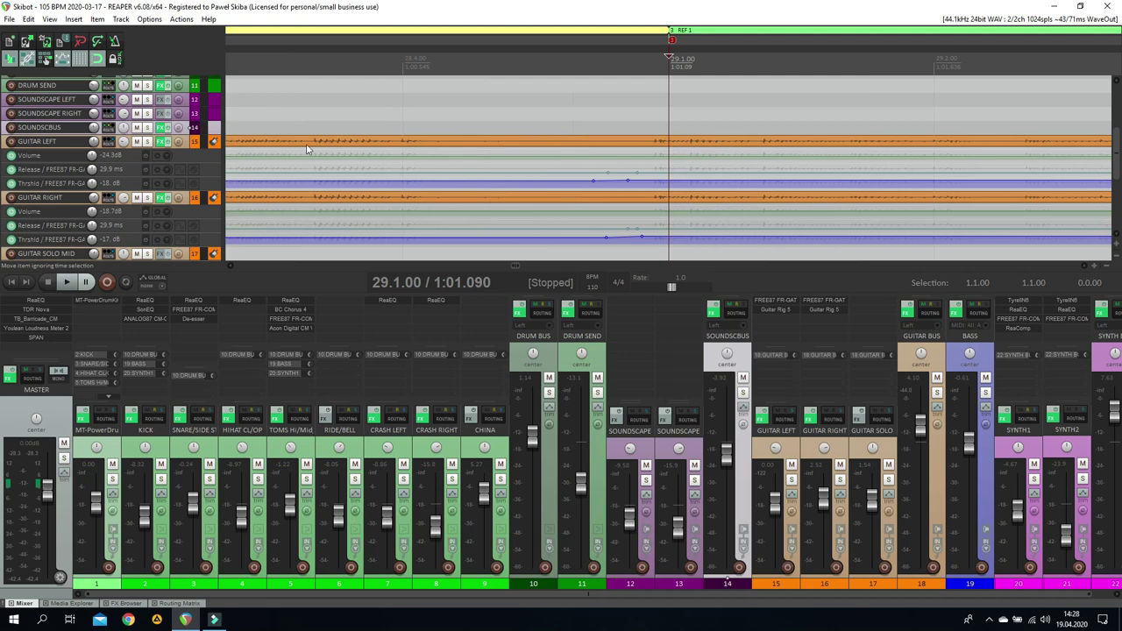
Enlarge the GUITAR LEFT track and select its audio item around measure 29
double_click(200, 155)
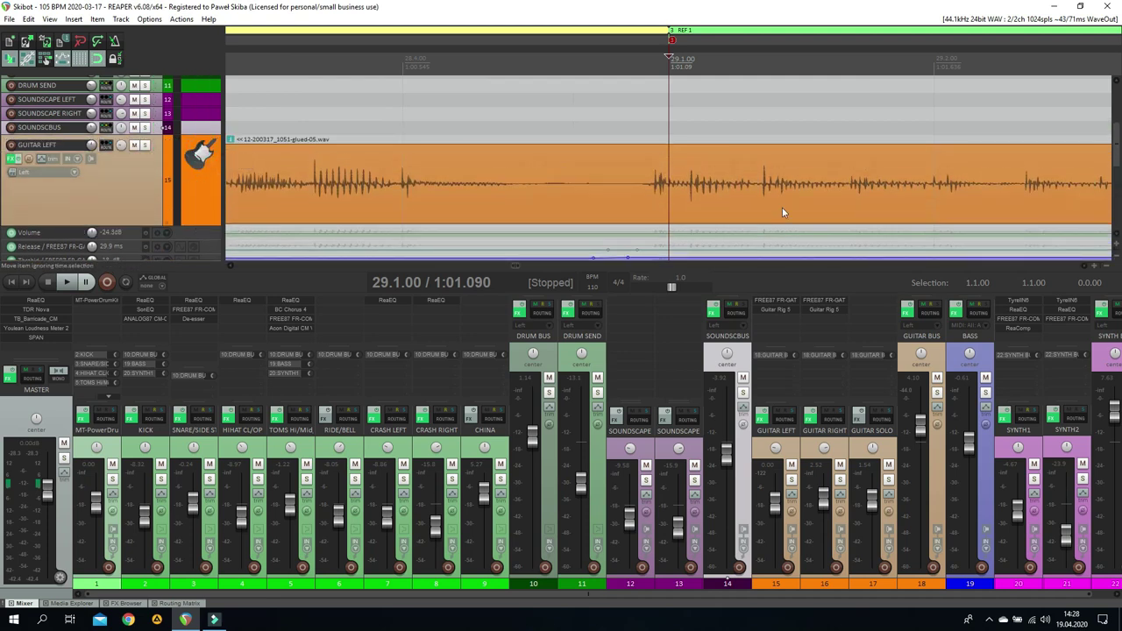
scroll(799, 208, down, 2)
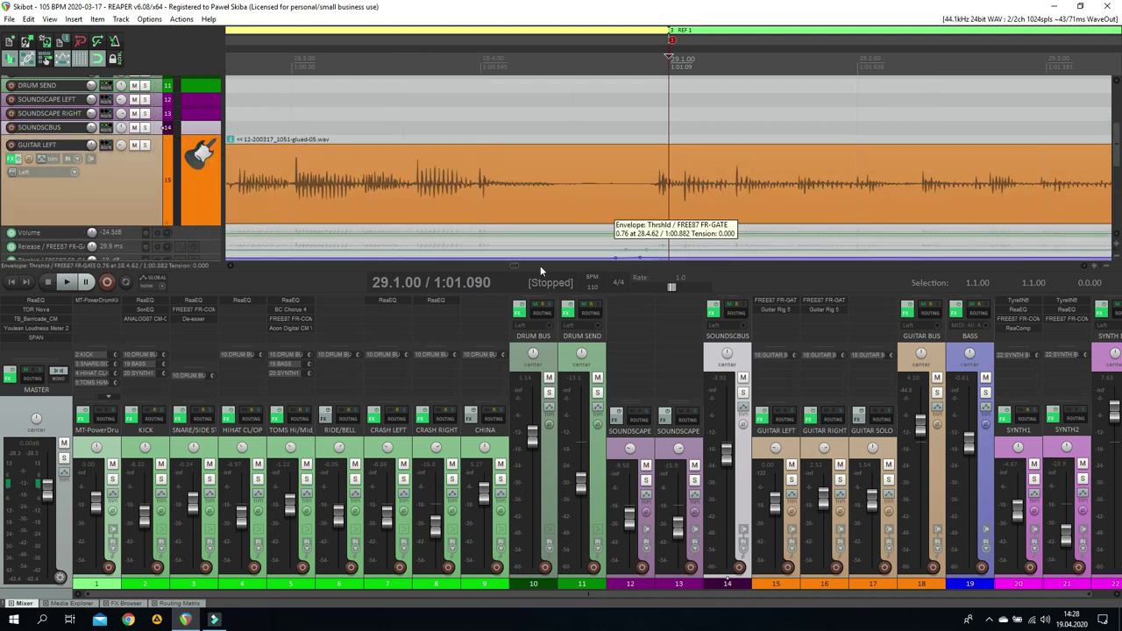
click(682, 193)
scroll(724, 195, down, 5)
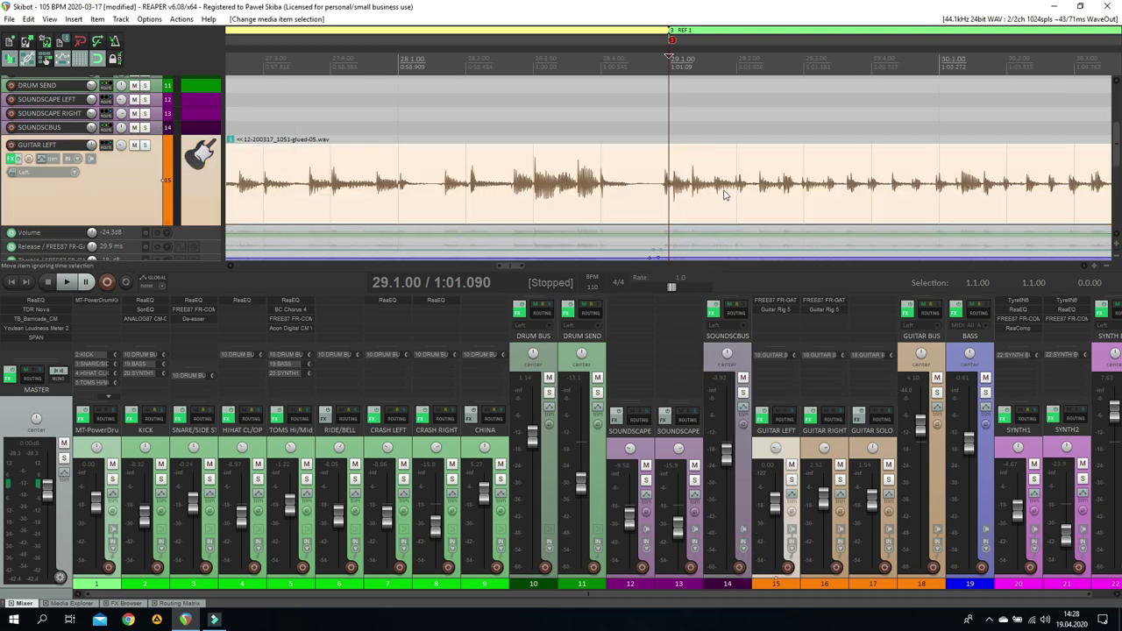
scroll(725, 195, down, 2)
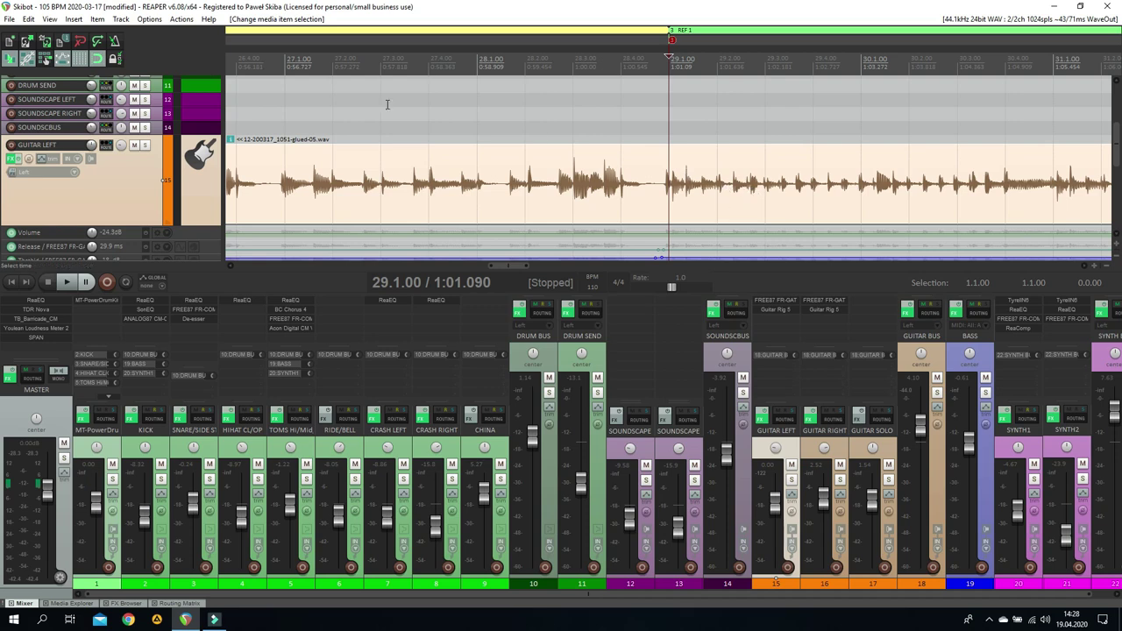
Set the grid line spacing to 1/16T in the snap and grid settings
right_click(81, 59)
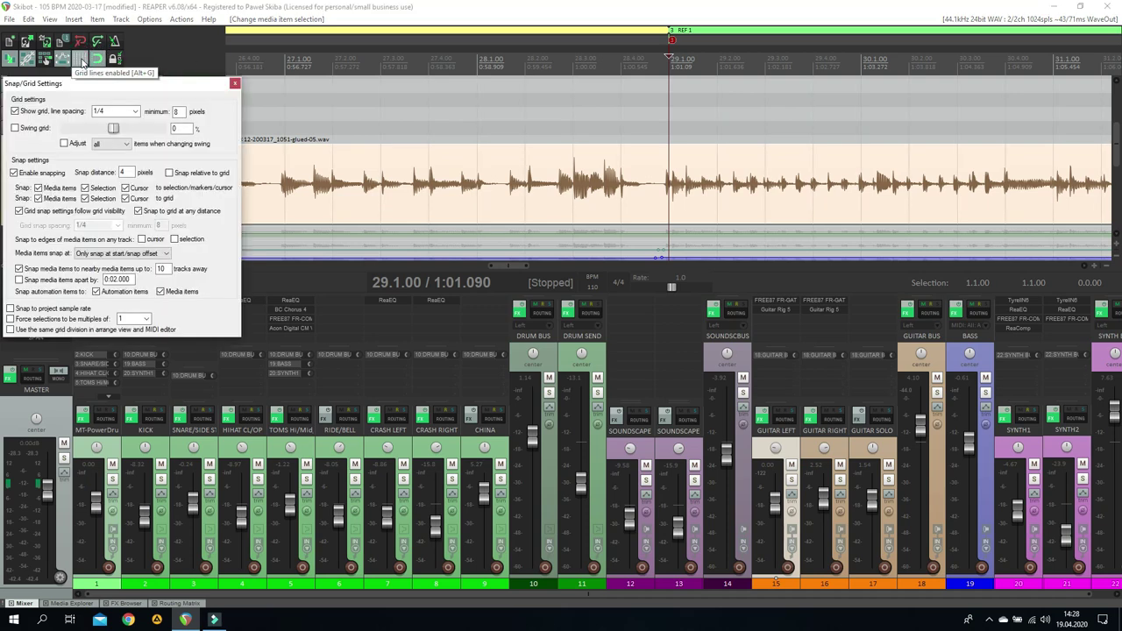
click(125, 112)
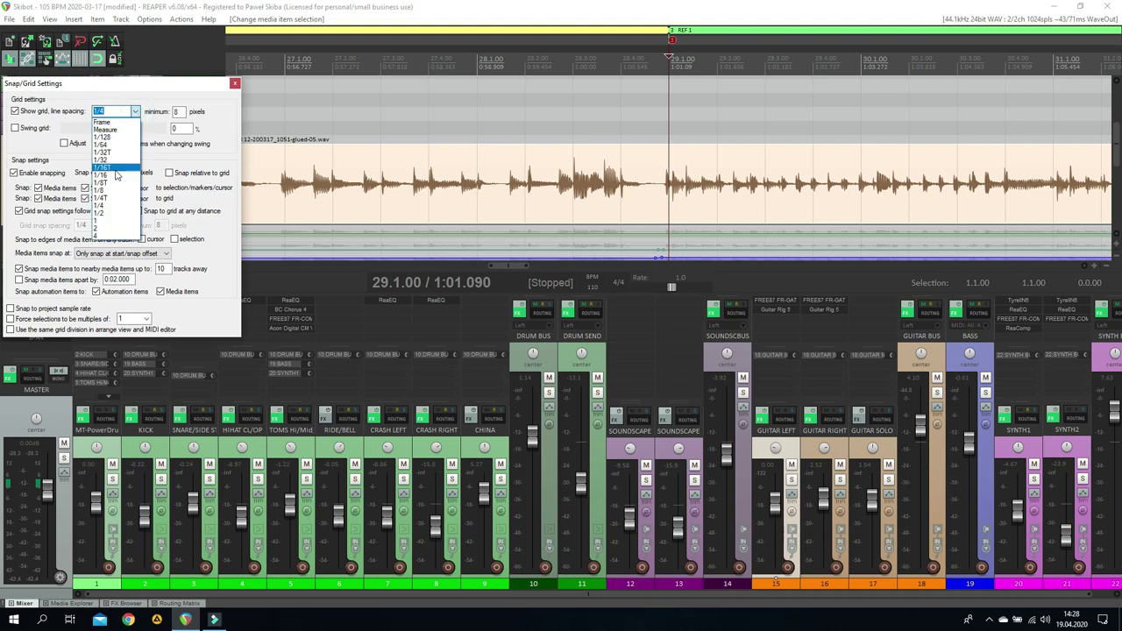
click(116, 174)
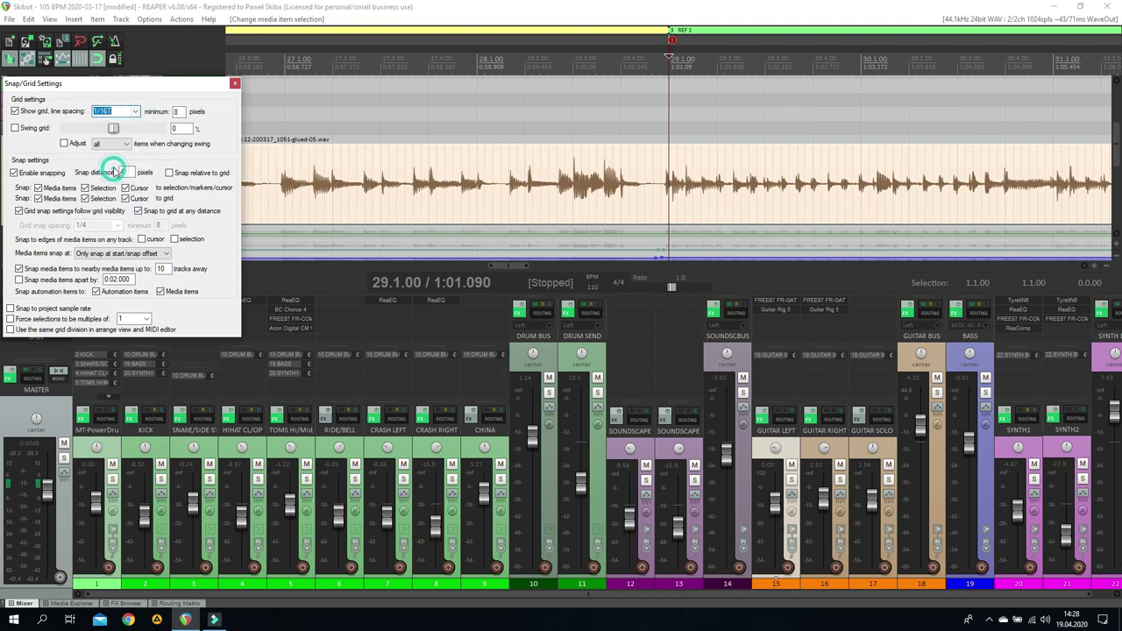
click(234, 83)
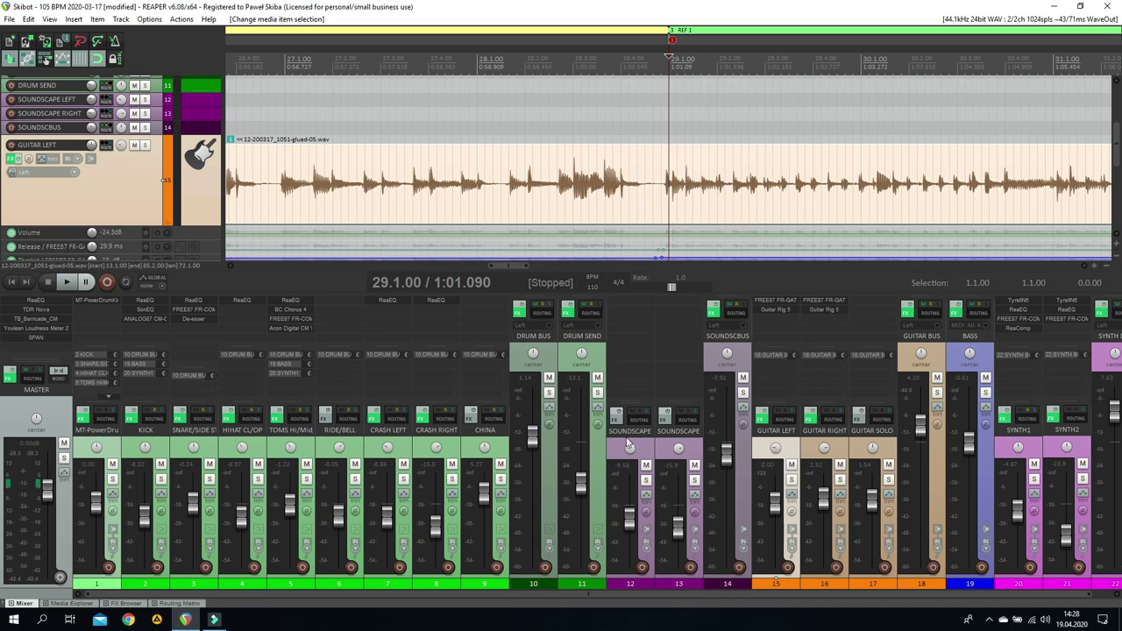
Solo the DRUM BUS and GUITAR LEFT tracks and play them together twice from measure 29
click(549, 392)
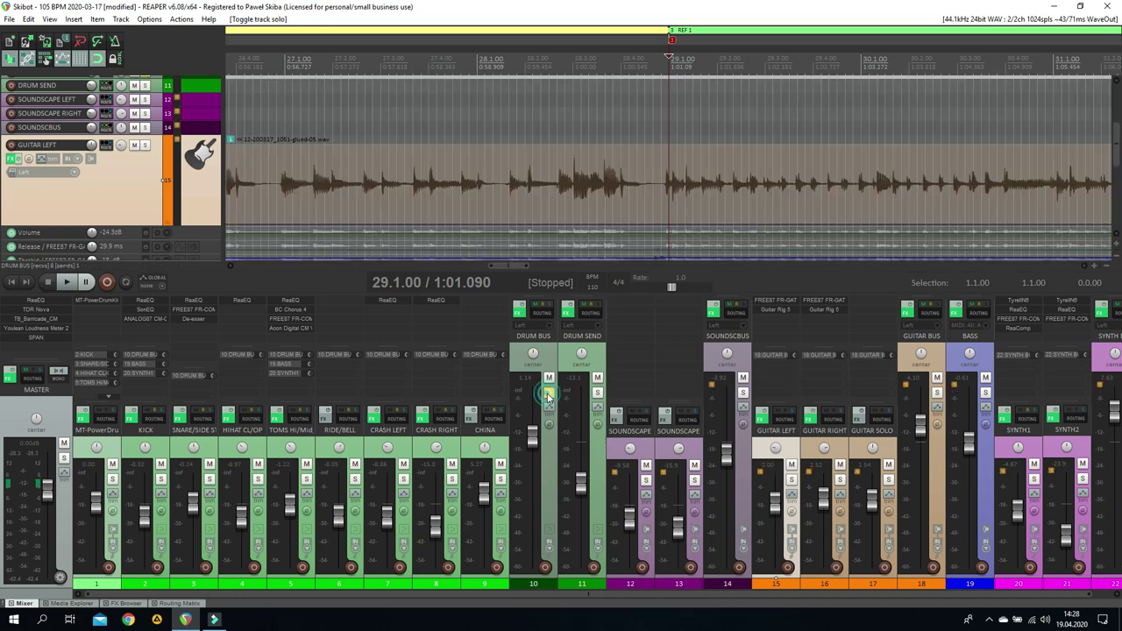
click(791, 481)
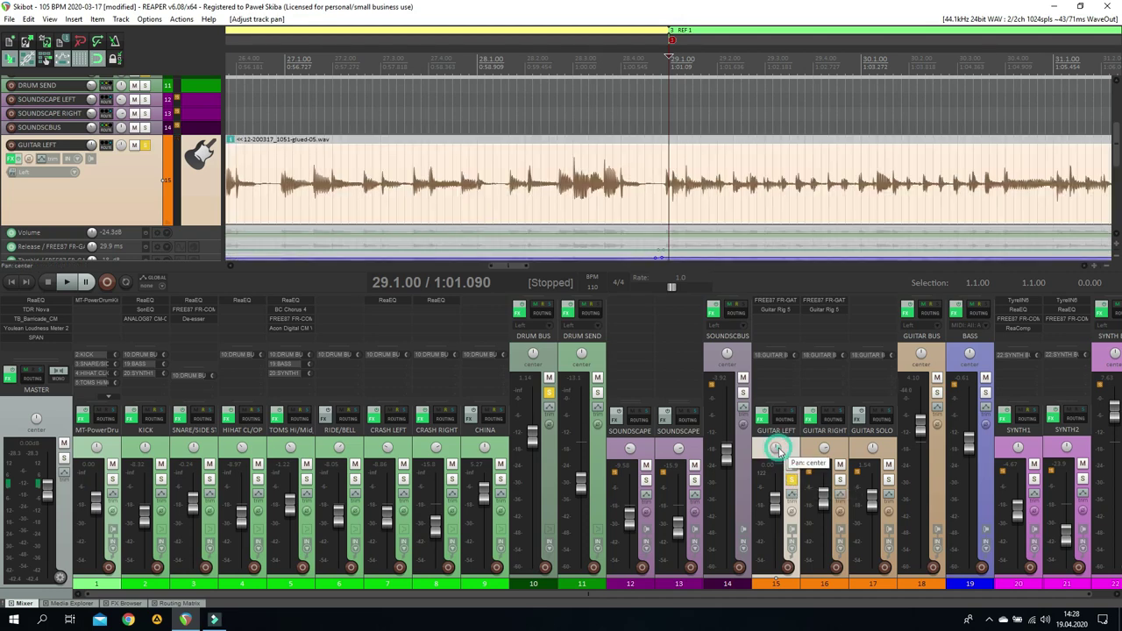
scroll(681, 210, up, 2)
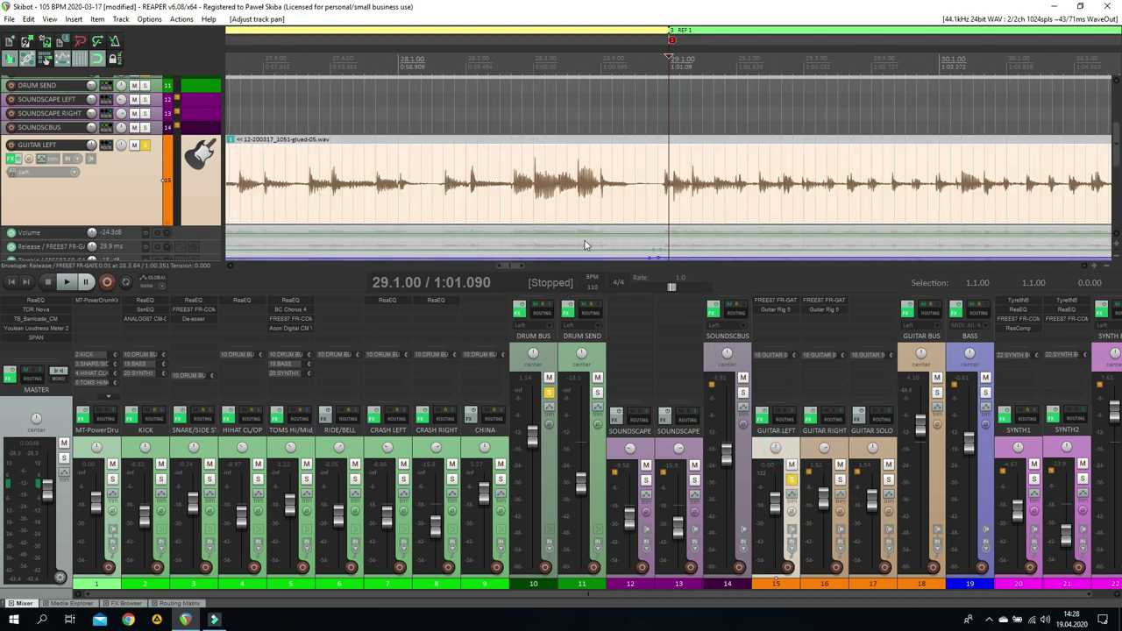
key(space)
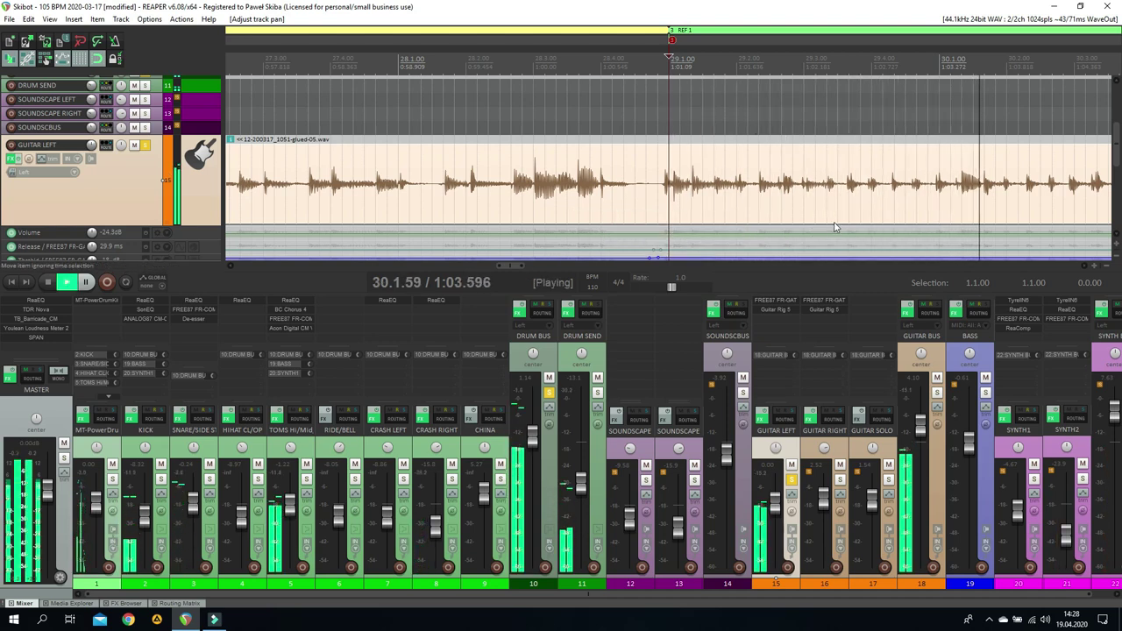
key(space)
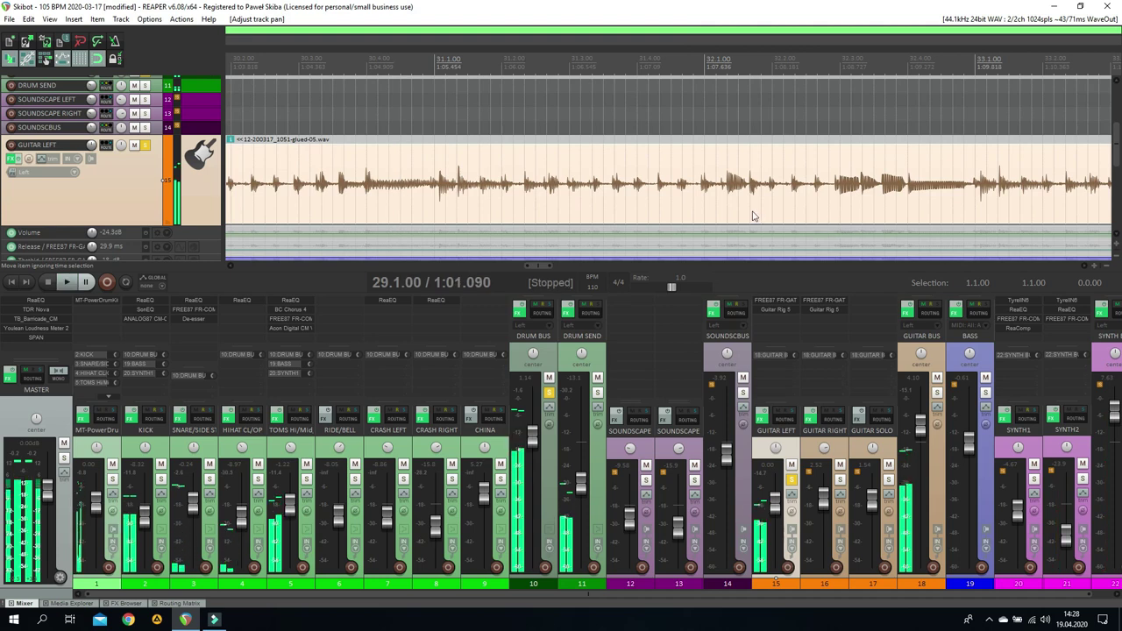
scroll(685, 204, down, 2)
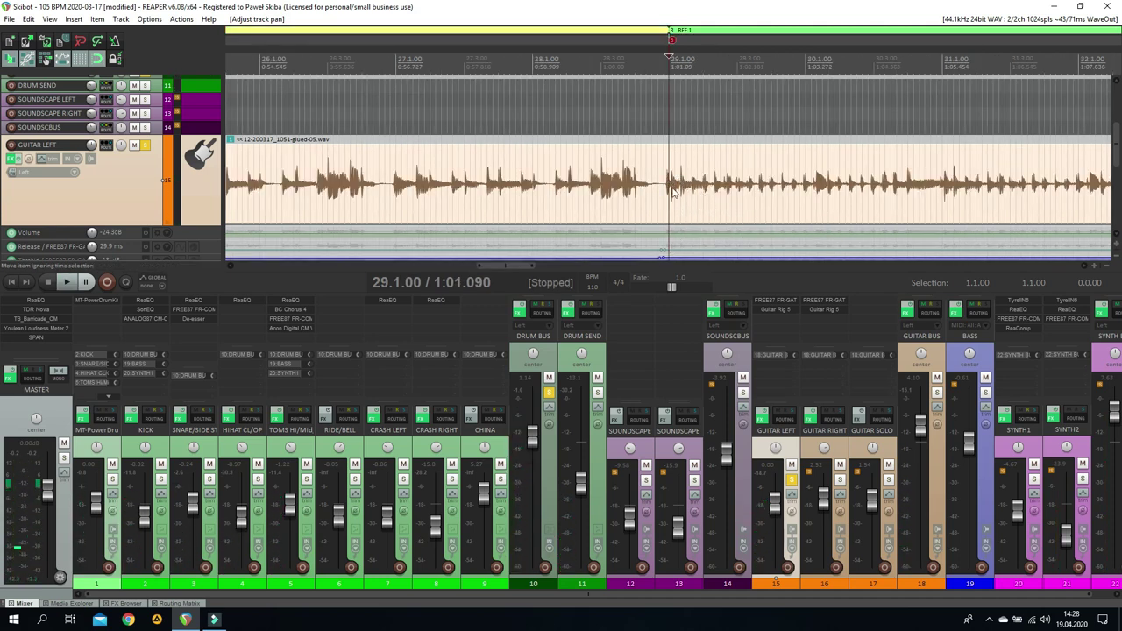
key(space)
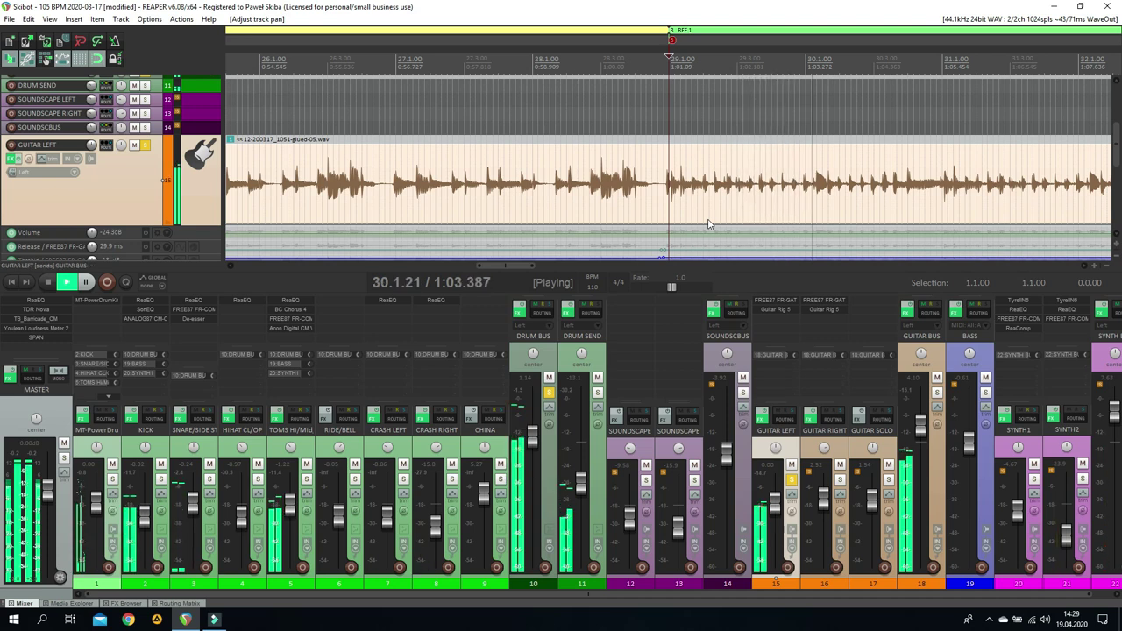
key(space)
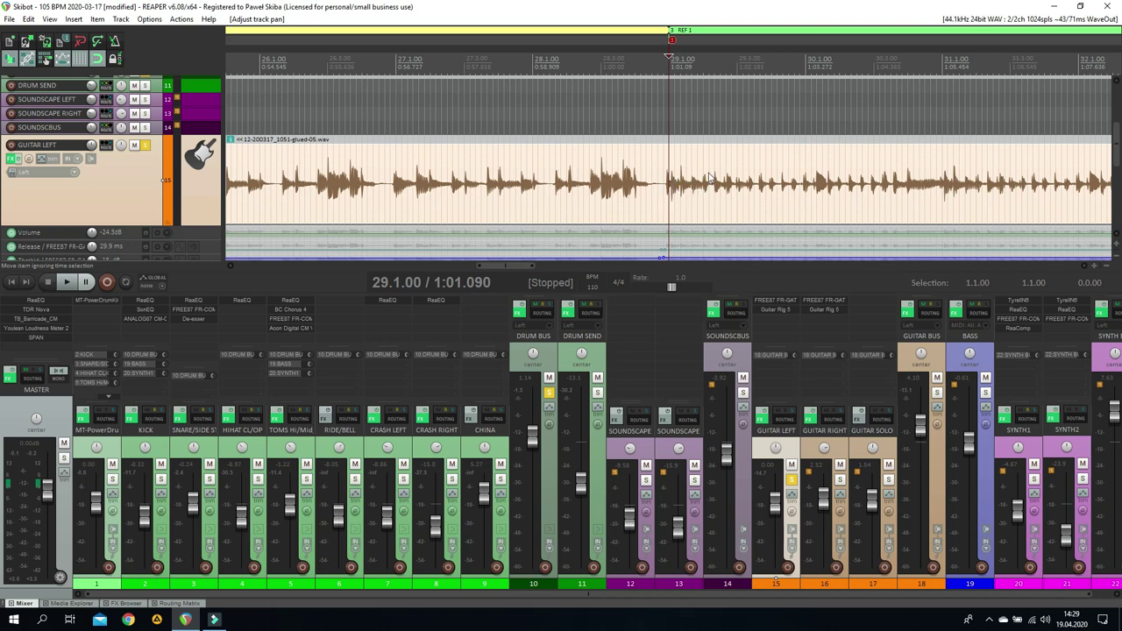
With snapping off, add a stretch marker to the GUITAR LEFT item just after measure 29 begins, at about 29.1.05
click(761, 192)
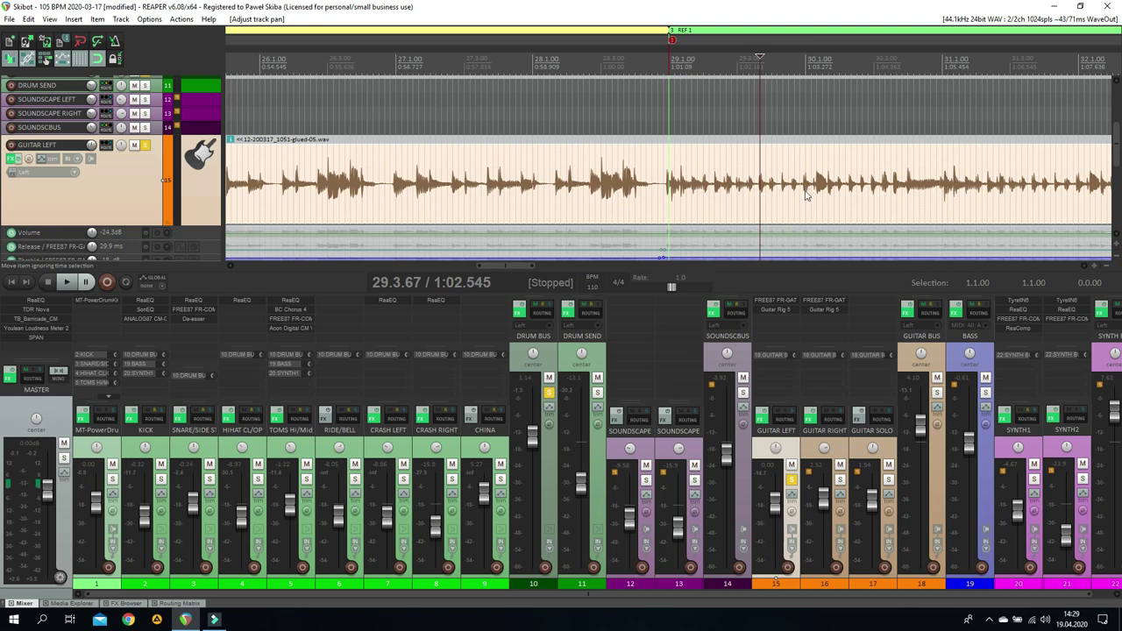
click(748, 207)
scroll(748, 213, up, 2)
scroll(748, 214, up, 2)
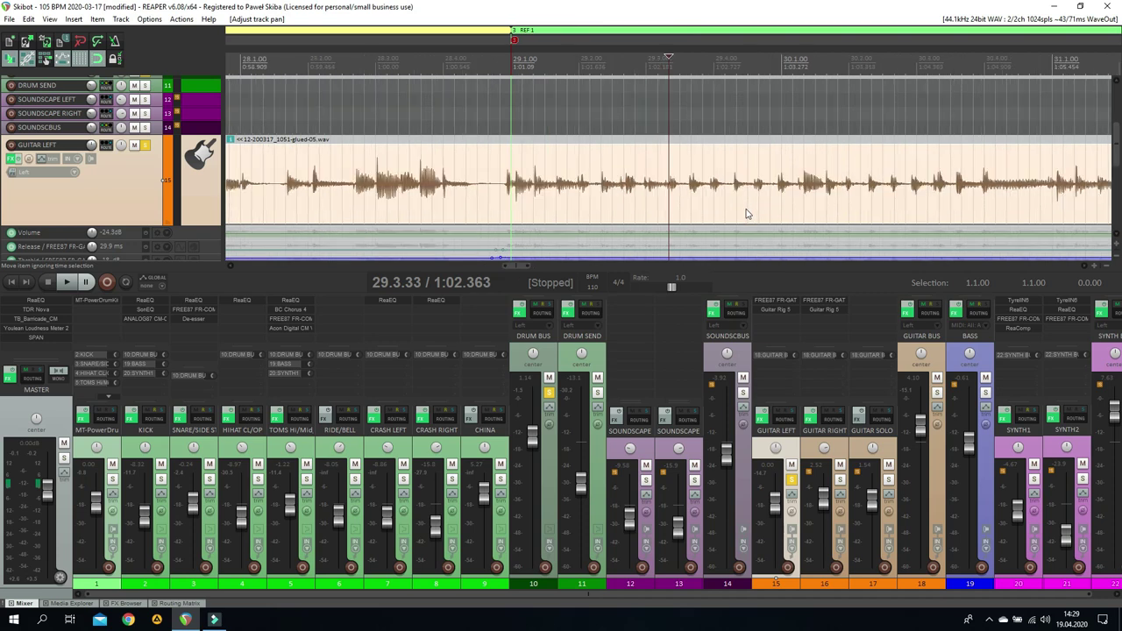
scroll(748, 214, up, 2)
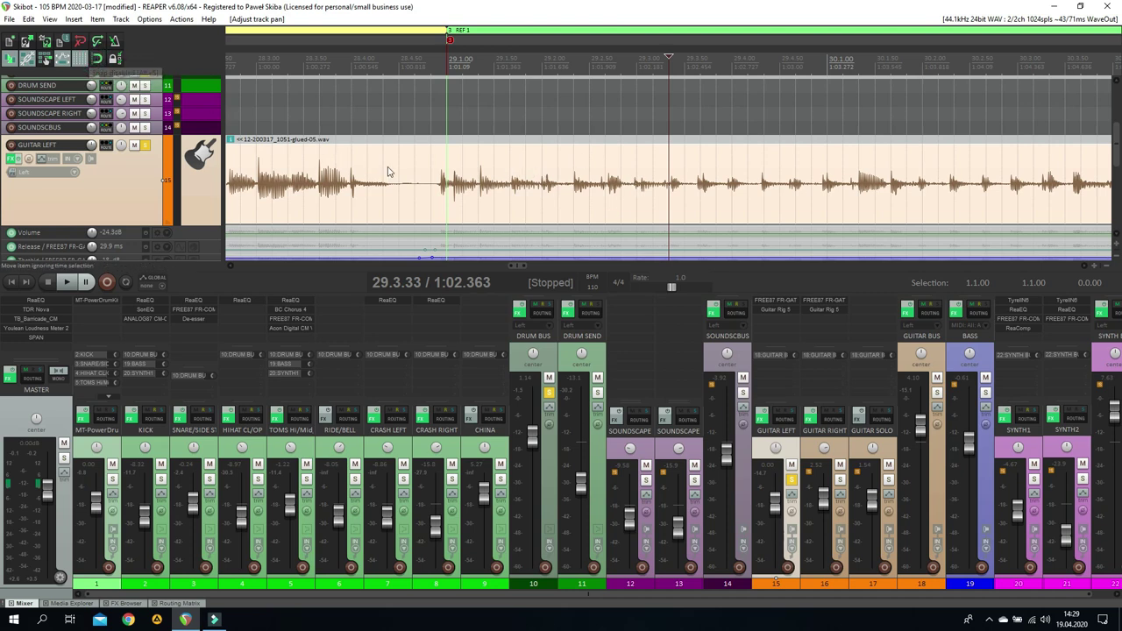
click(450, 192)
scroll(477, 213, up, 2)
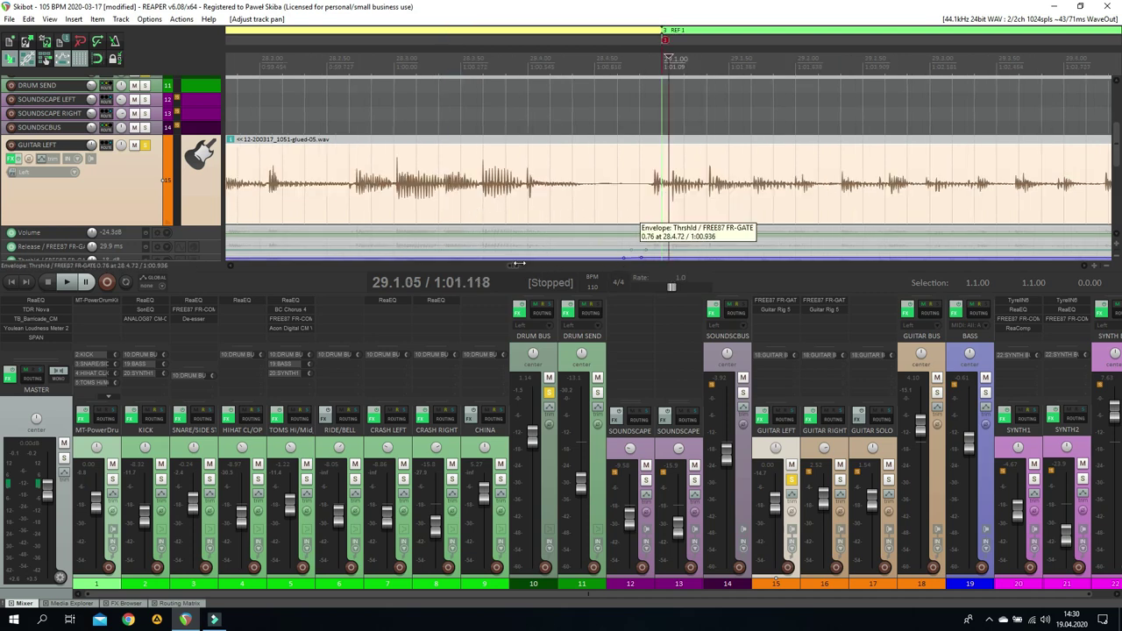
scroll(514, 264, right, 3)
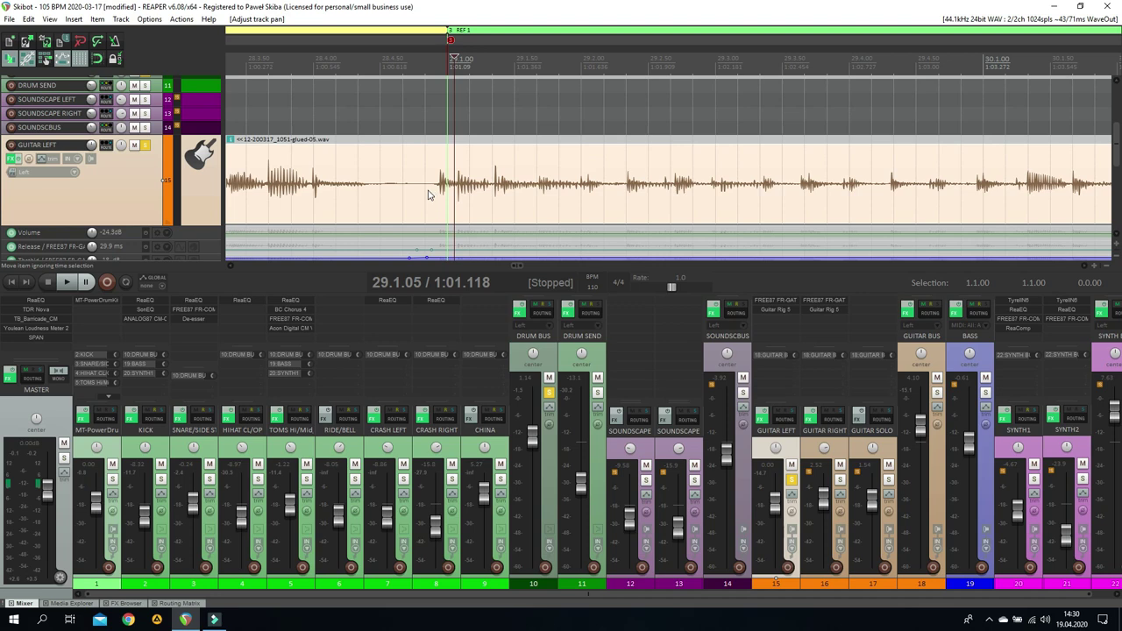
right_click(428, 194)
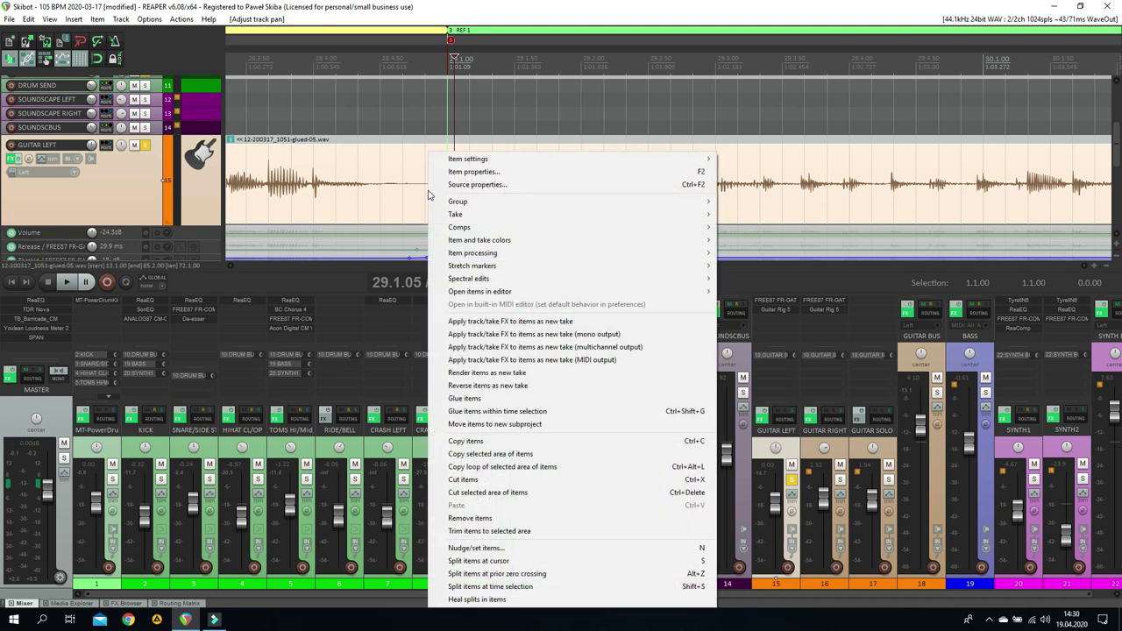
mouse_move(481, 268)
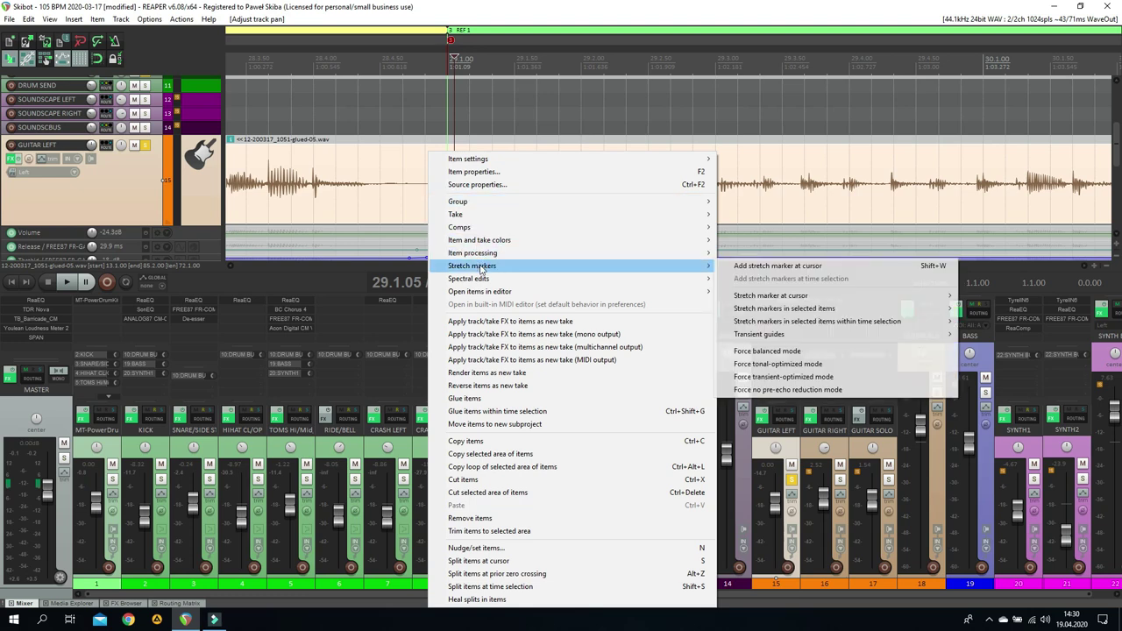
click(749, 266)
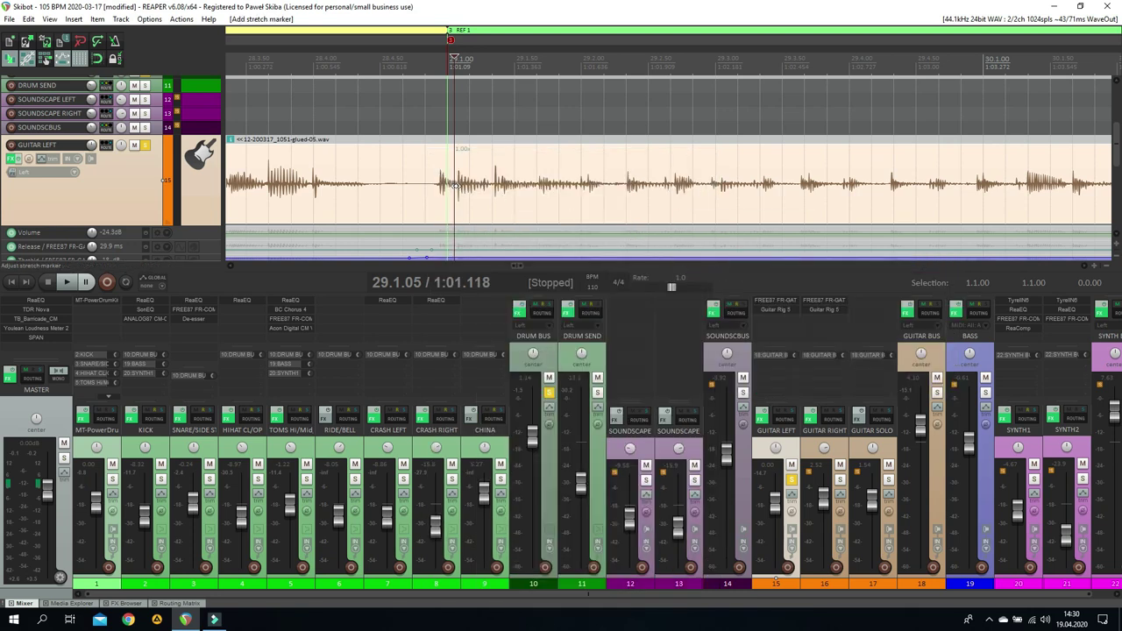
Try shifting the single stretch marker near 29.1.05 forward in time to stretch the guitar item
mouse_move(455, 186)
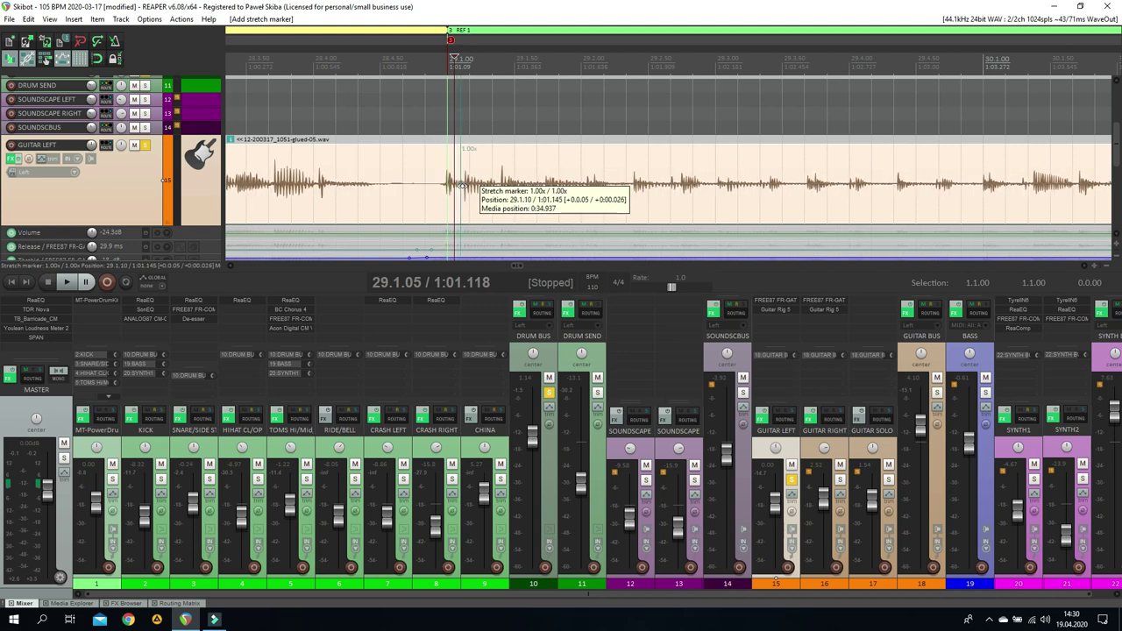
drag(456, 185, 456, 187)
scroll(519, 193, down, 3)
scroll(519, 193, down, 4)
mouse_move(669, 187)
mouse_down()
mouse_move(651, 187)
mouse_move(716, 187)
mouse_move(537, 190)
mouse_move(730, 186)
mouse_move(638, 195)
mouse_move(685, 187)
mouse_up()
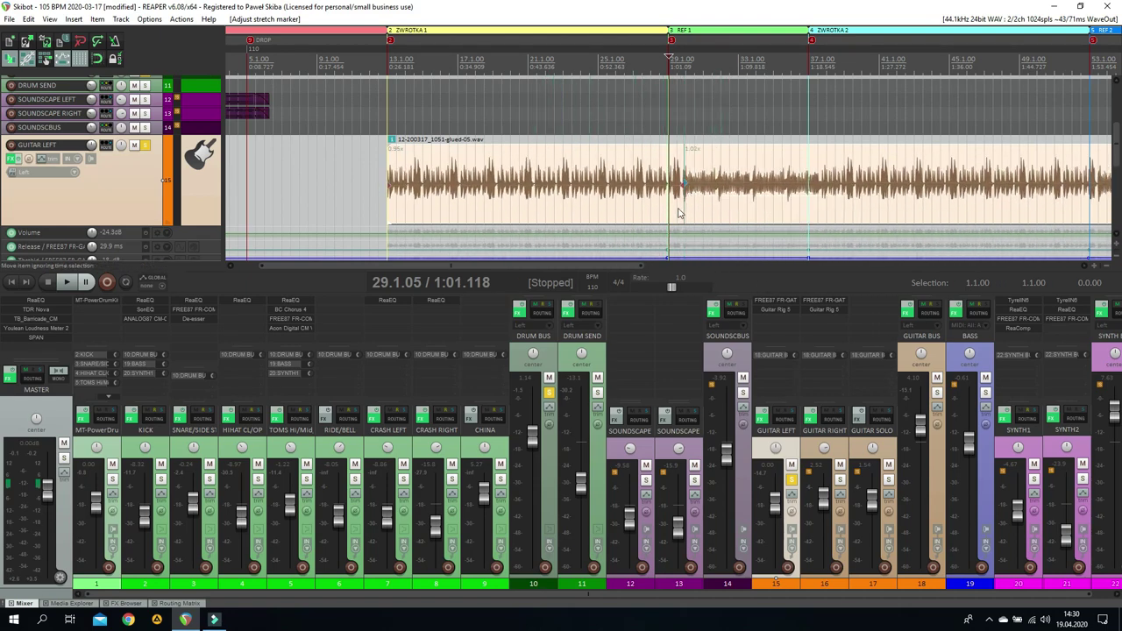
Add stretch markers at about 28.4.67 and 29.1.33, and move the marker between them back to the start of measure 29
scroll(677, 215, up, 10)
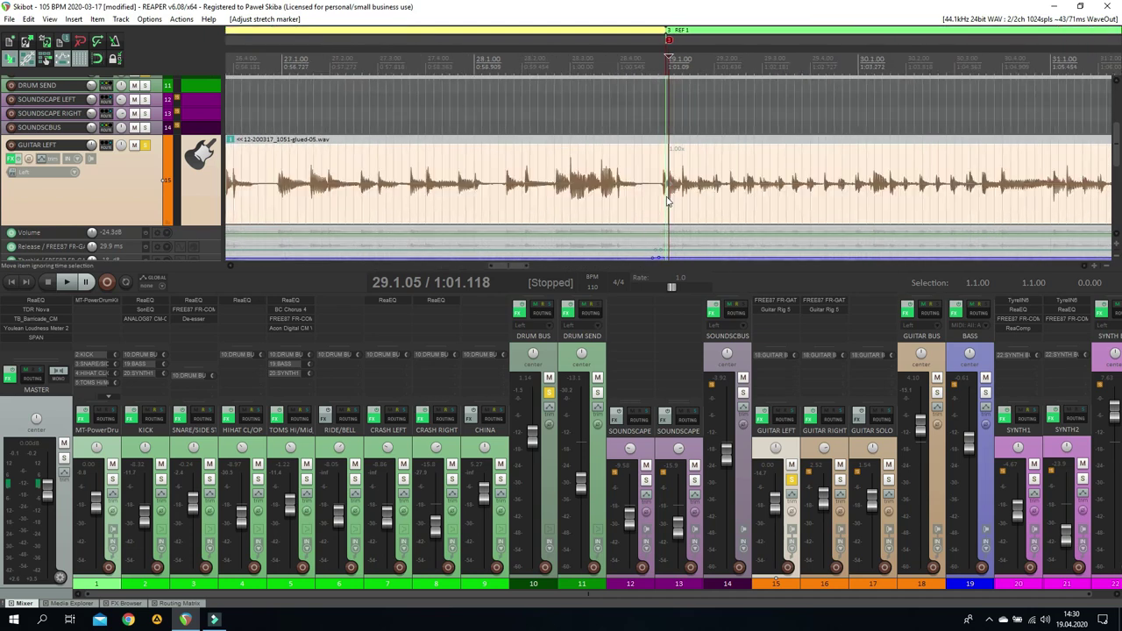
scroll(666, 202, up, 3)
scroll(658, 197, down, 2)
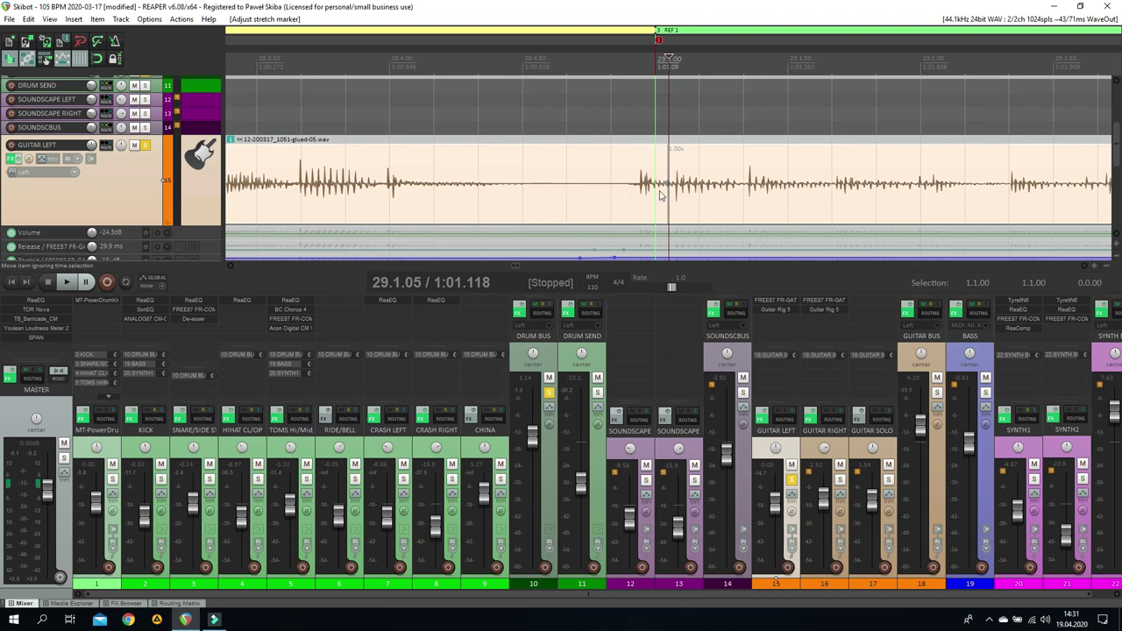
click(567, 200)
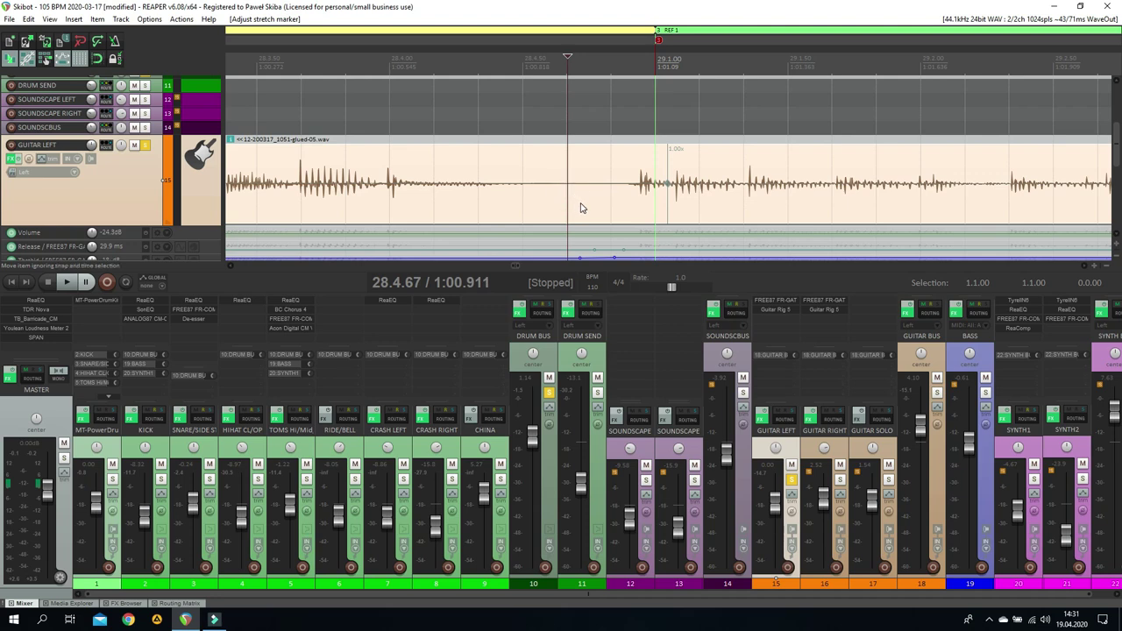
key(shift+w)
click(743, 194)
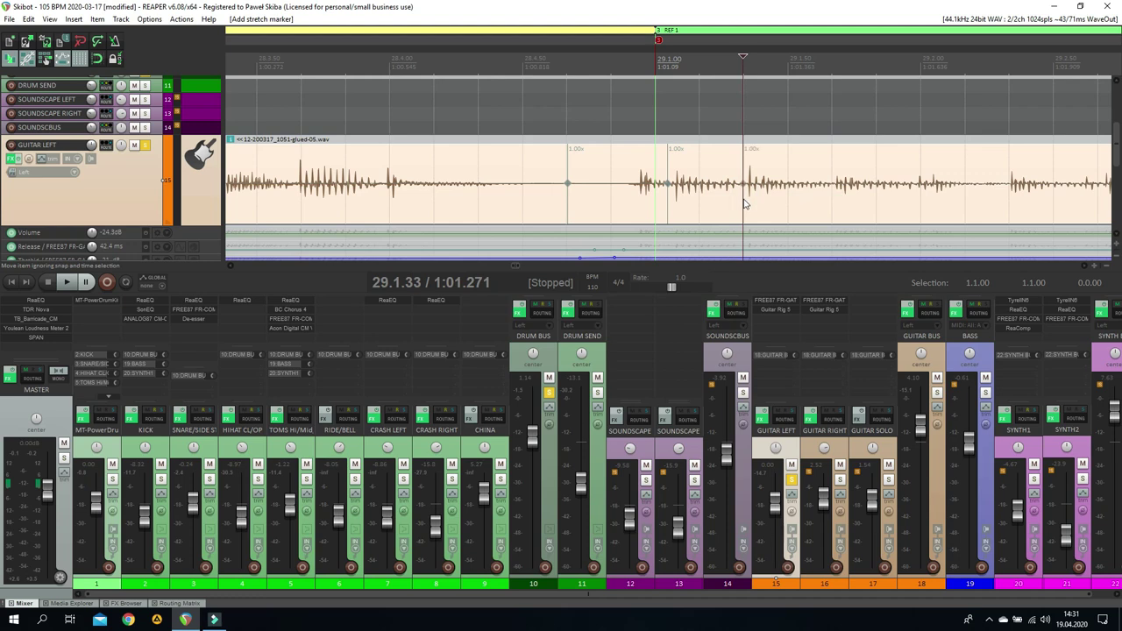
drag(668, 185, 656, 185)
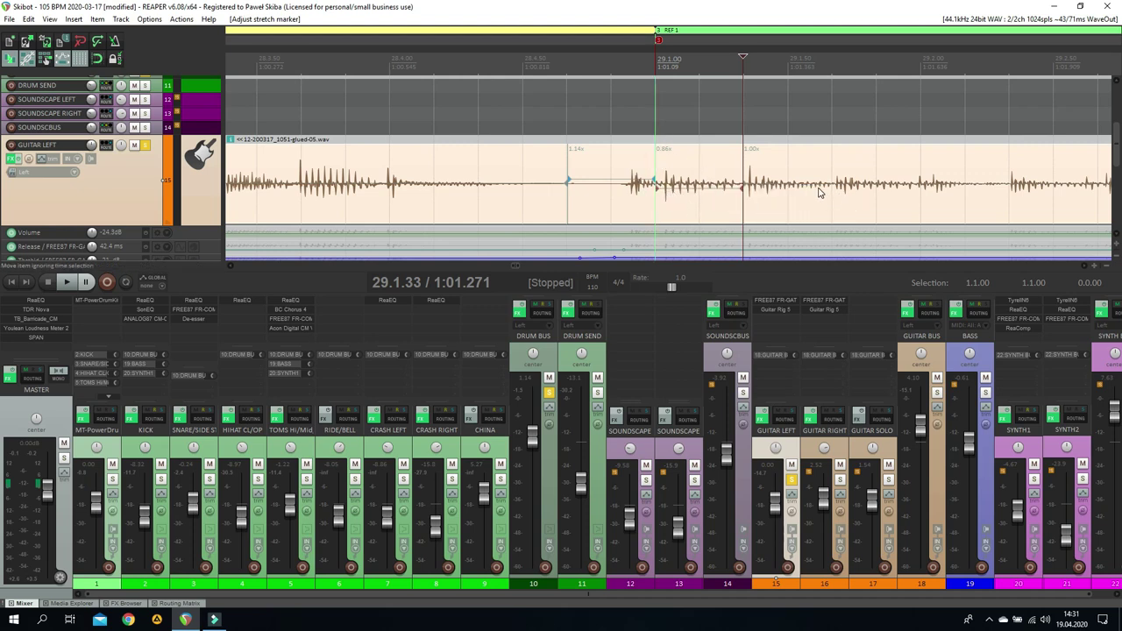
Add a stretch marker to the guitar item just before the hit near beat 29.3, at about 29.3.57
click(1010, 193)
scroll(981, 200, down, 3)
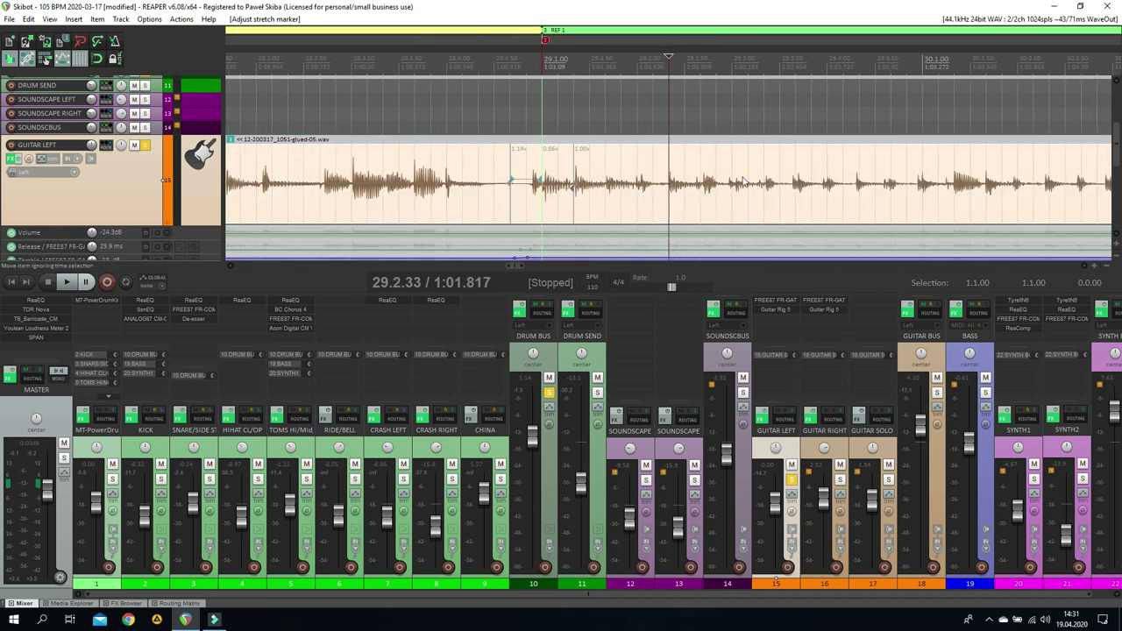
click(795, 185)
scroll(834, 203, up, 2)
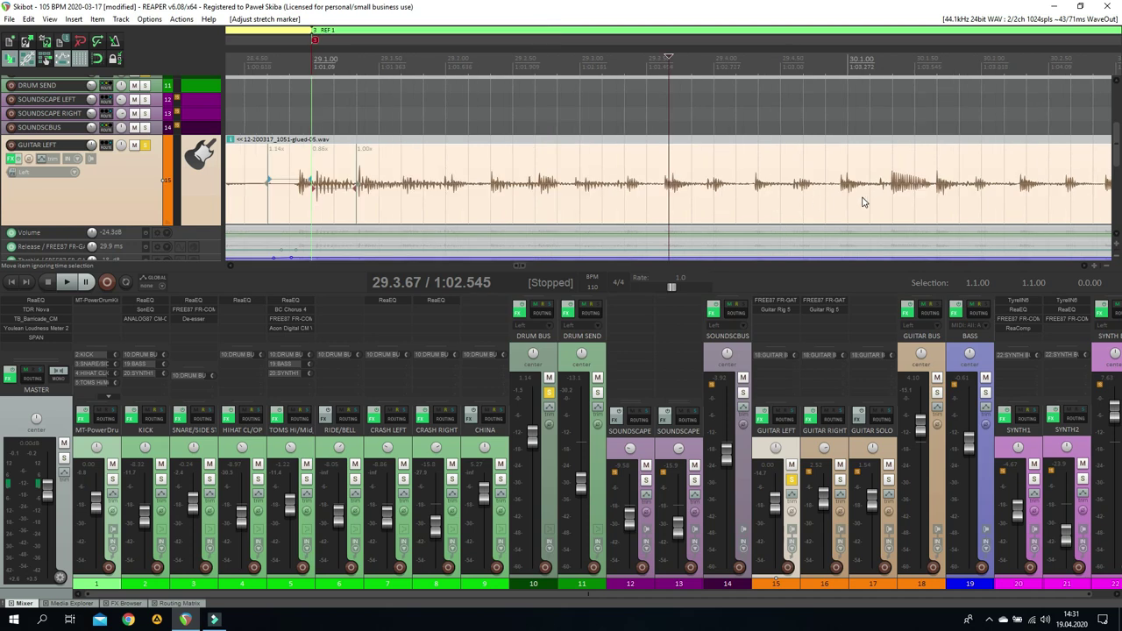
scroll(668, 195, up, 3)
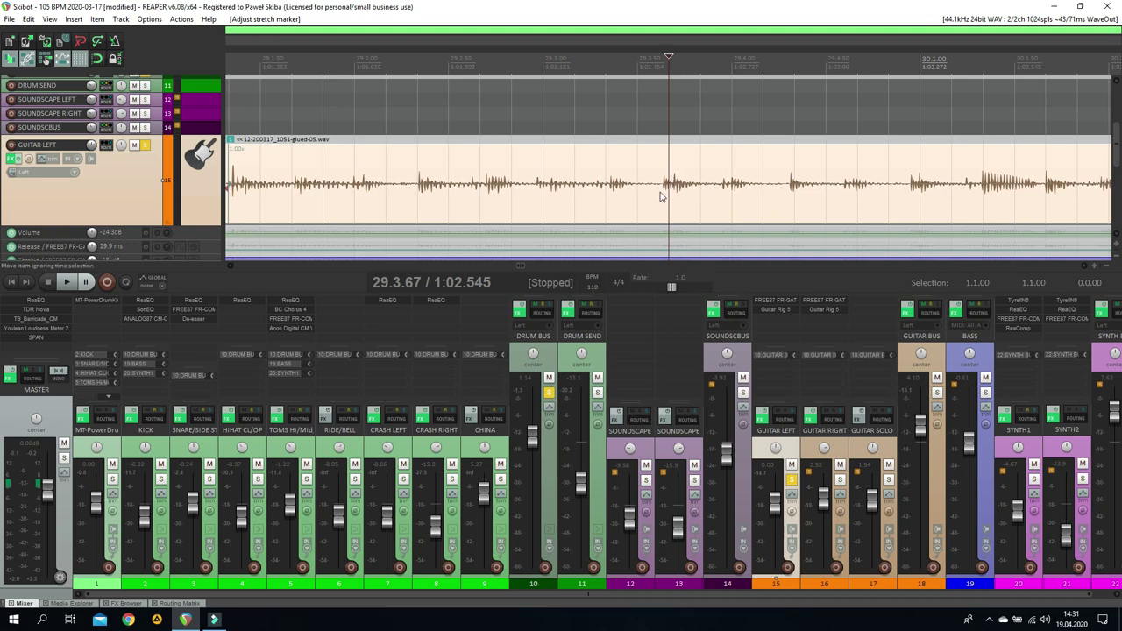
click(646, 193)
click(652, 196)
key(shift+w)
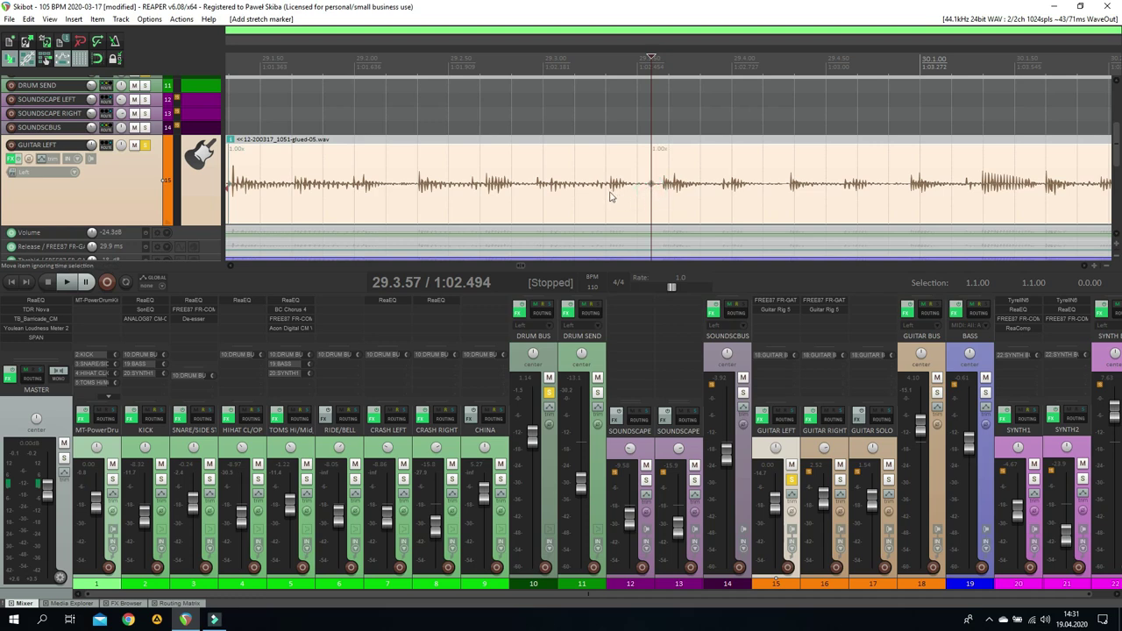
Add stretch markers to the GUITAR LEFT item at about 29.2.88, 29.2.95 and 29.3.51
click(521, 195)
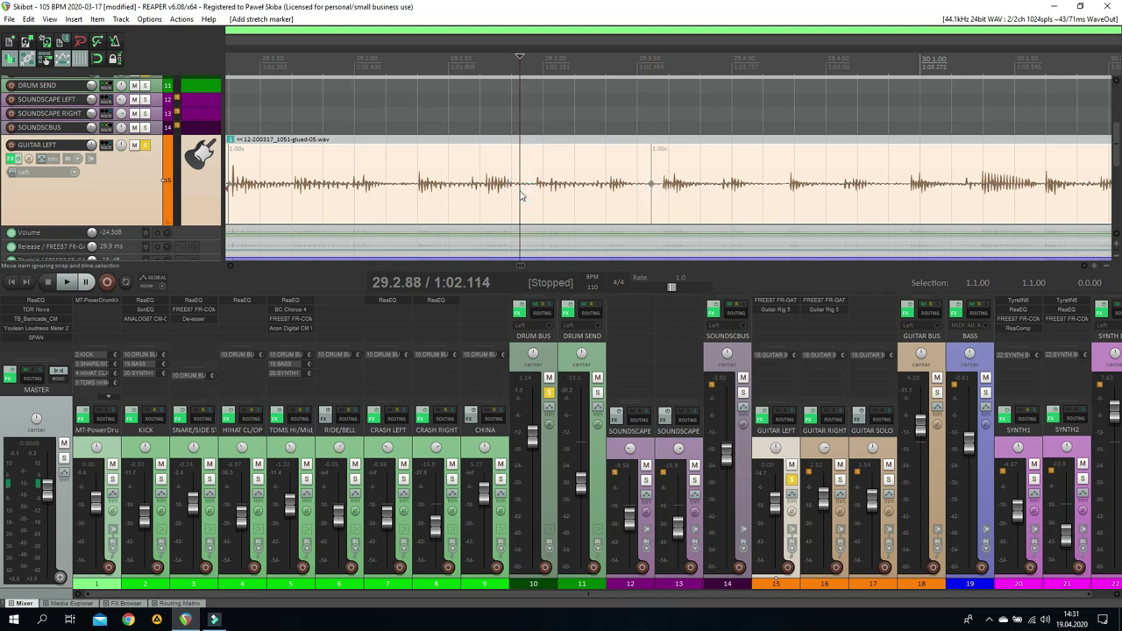
click(535, 196)
key(shift+w)
click(640, 193)
key(shift+w)
Move the stretch marker at 29.3.51 back to about 29.3.44 and nudge the one near 29.2.95 slightly earlier
drag(639, 183, 626, 187)
drag(537, 182, 532, 181)
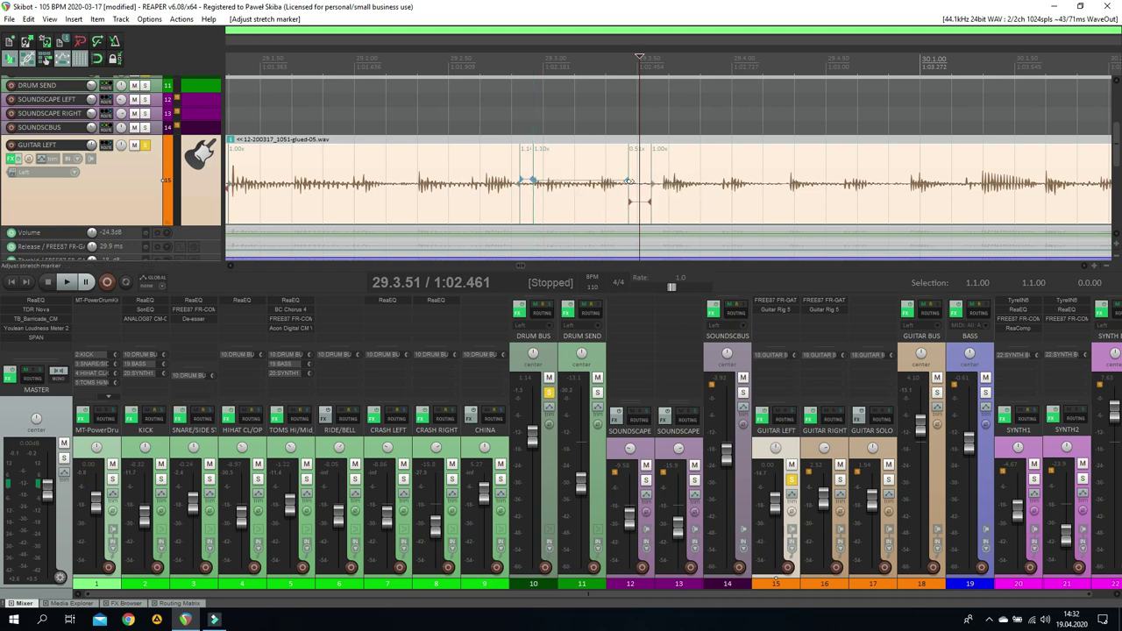
drag(628, 182, 624, 182)
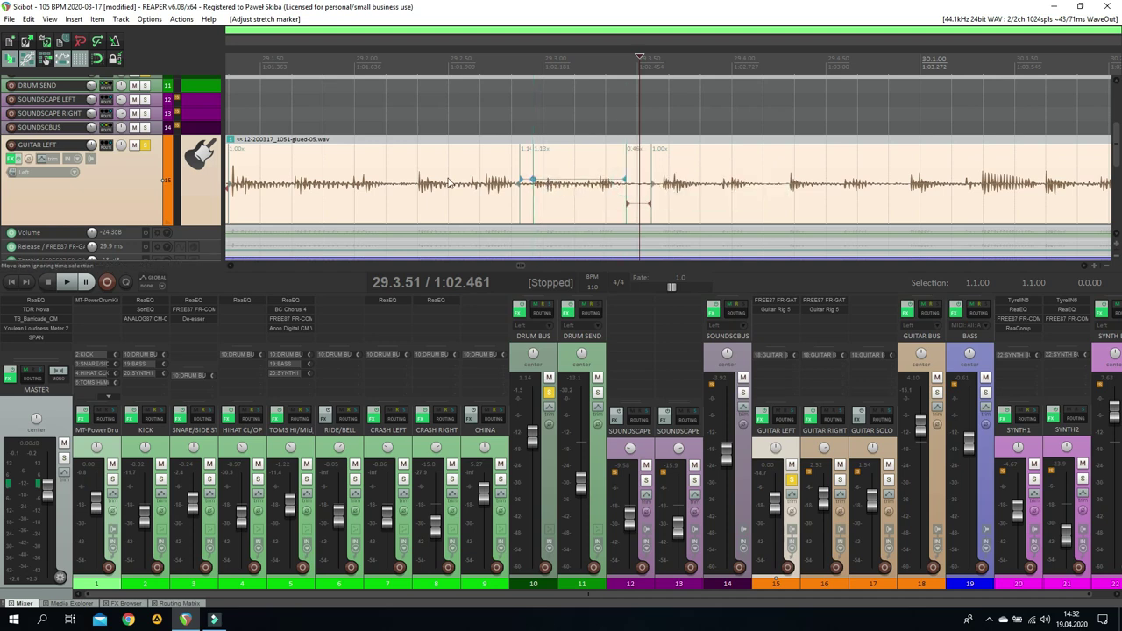
Add stretch markers at about 29.2.23 and 29.2.28, and nudge the second one and the marker at 29.2.88 slightly earlier
click(397, 172)
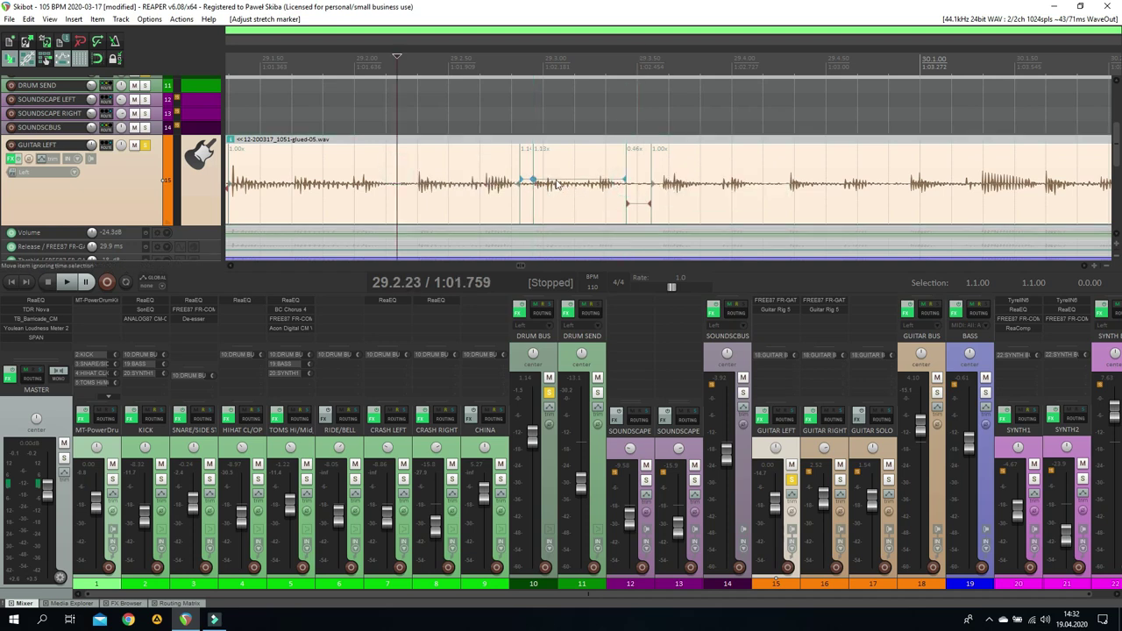
key(w)
click(408, 176)
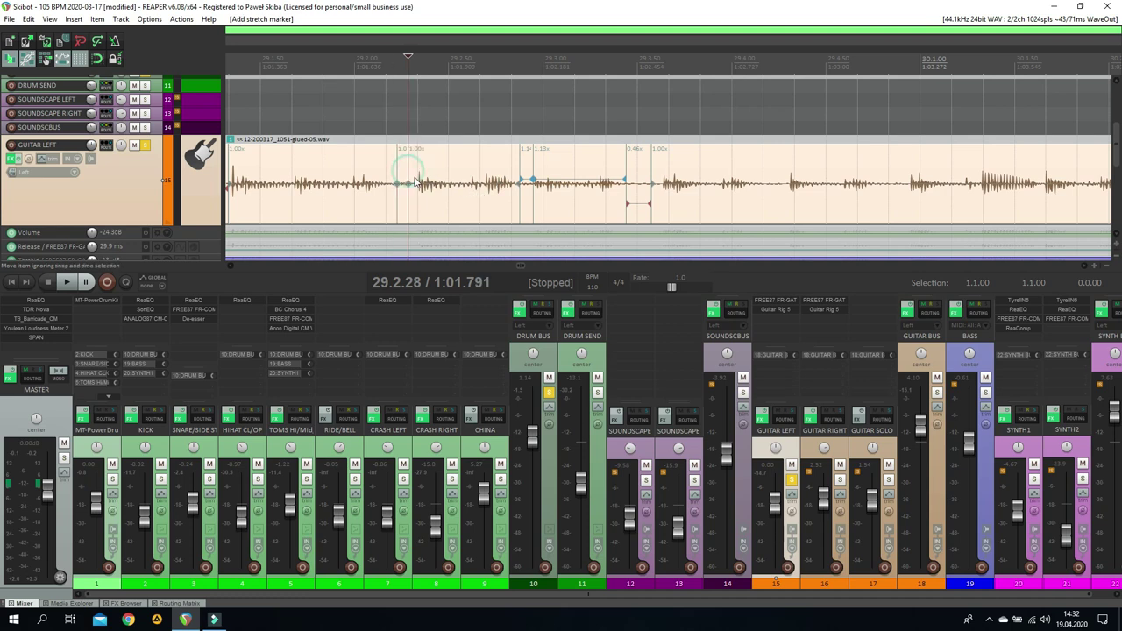
drag(409, 184, 404, 183)
drag(521, 179, 520, 179)
Add stretch markers to the guitar item at about 29.1.67 and just before beat 29.2, nudging the first one slightly earlier
scroll(493, 179, down, 2)
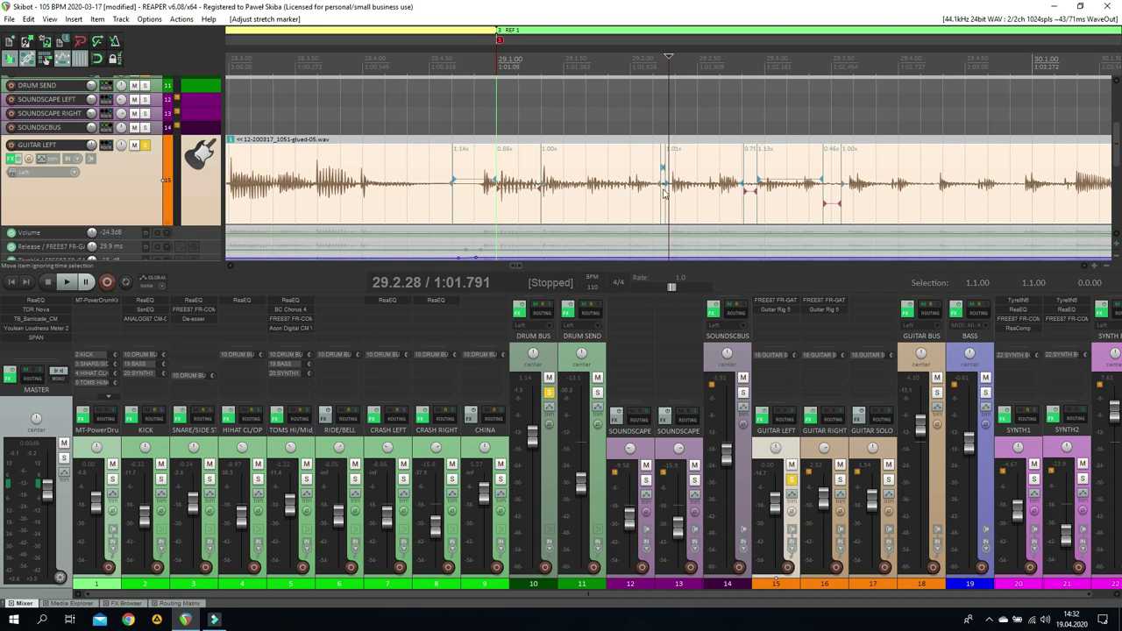
click(586, 197)
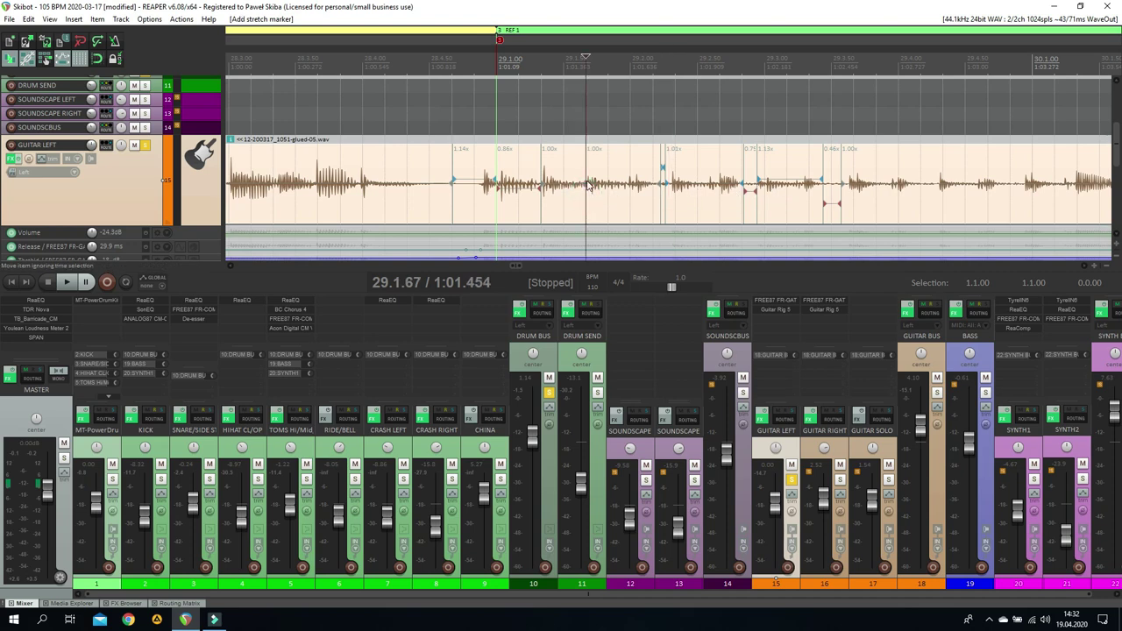
key(w)
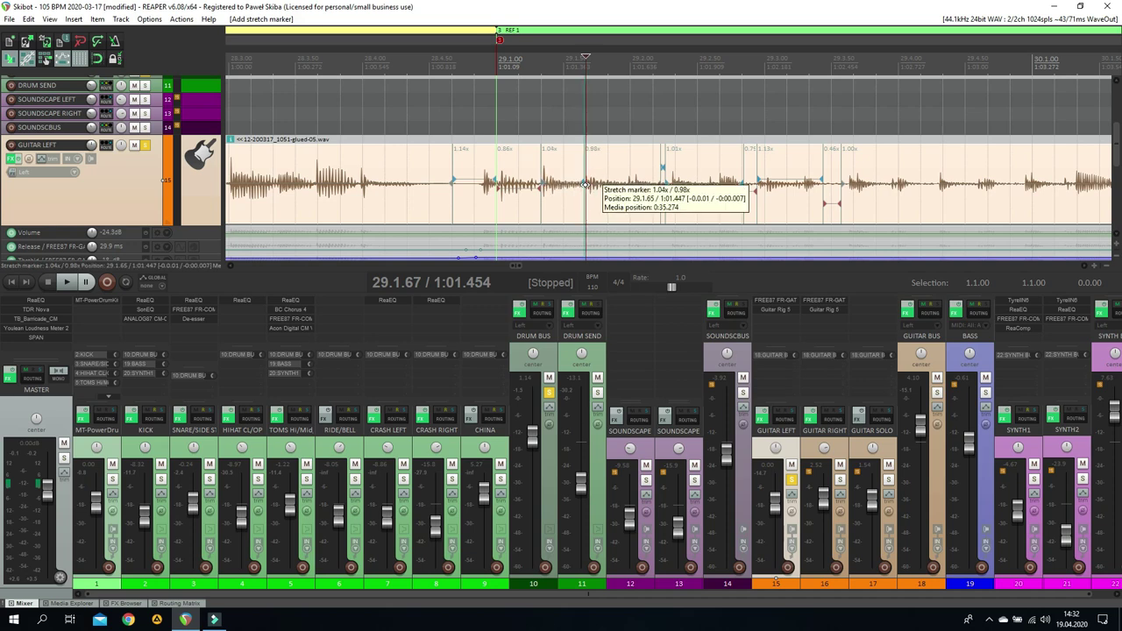
click(585, 186)
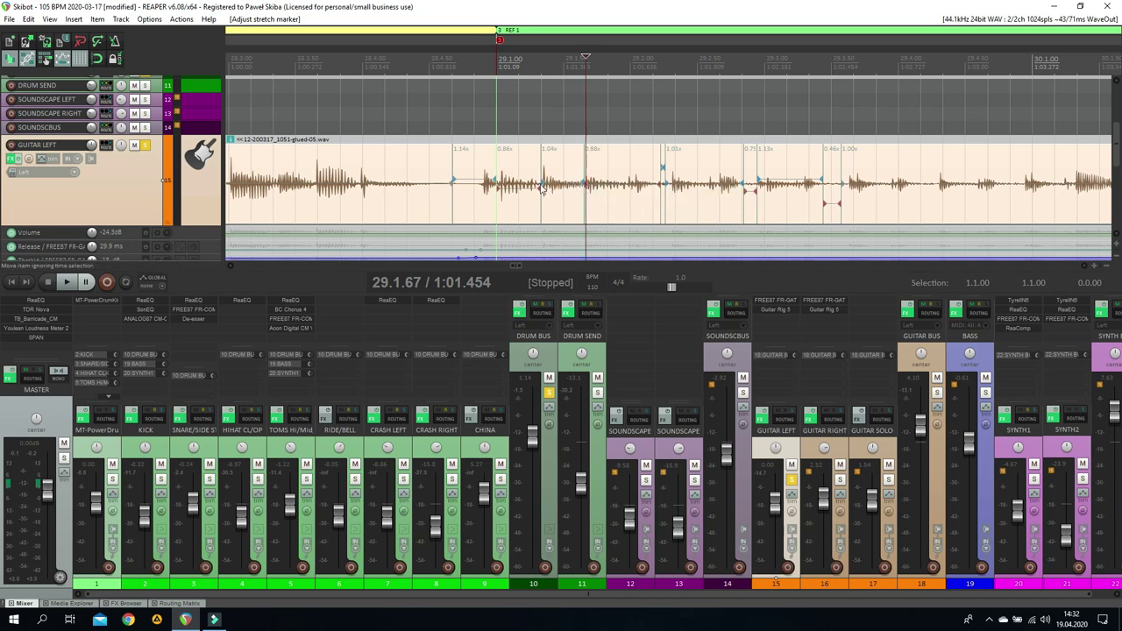
drag(586, 186, 586, 184)
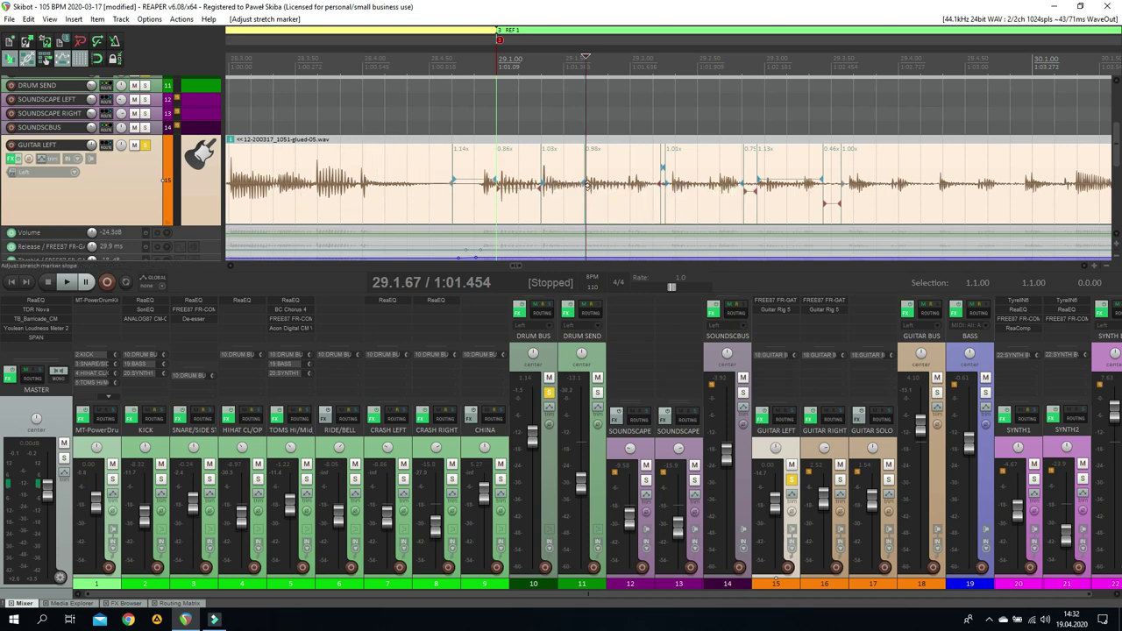
drag(587, 184, 626, 186)
click(630, 192)
key(w)
Play the corrected GUITAR LEFT passage with the drums, starting from about 28.3.86
click(354, 174)
scroll(520, 175, down, 2)
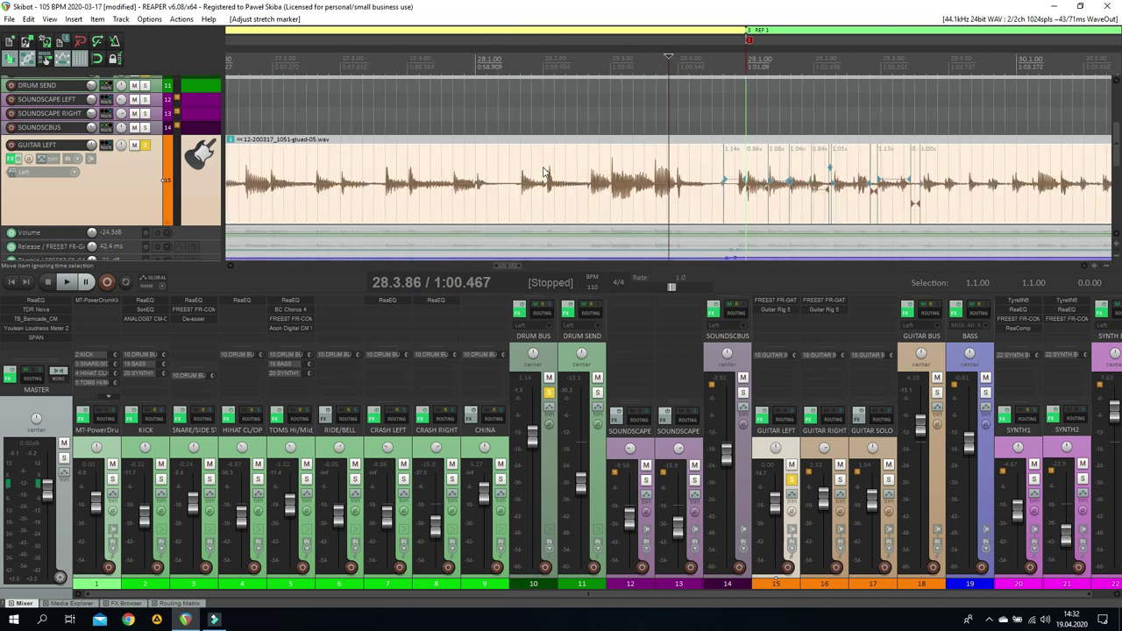
key(space)
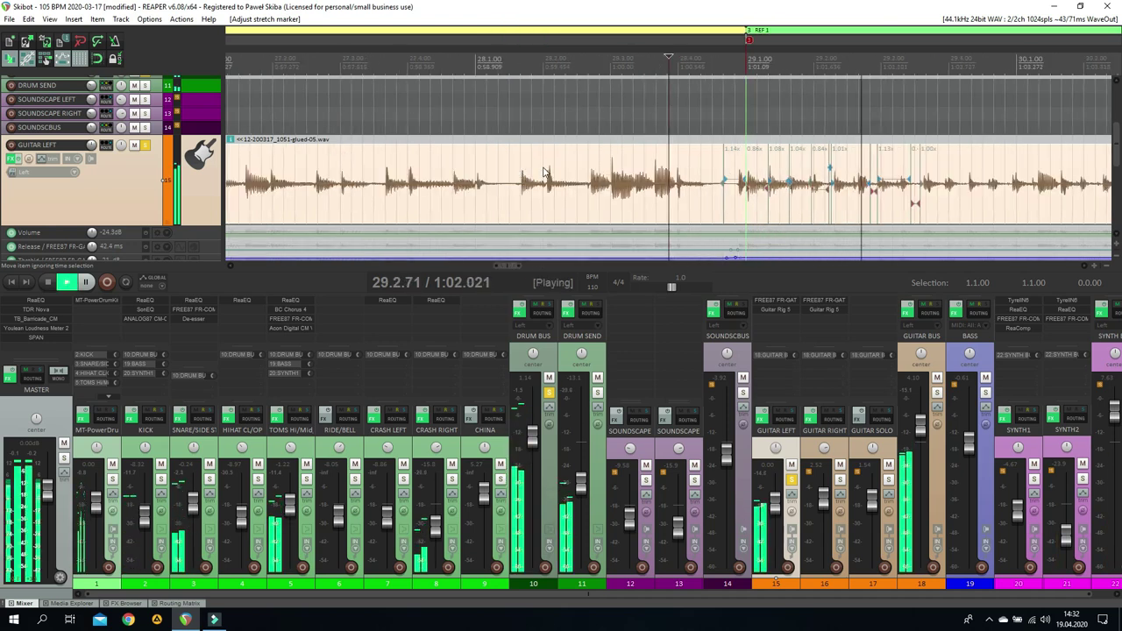
scroll(543, 171, down, 2)
key(space)
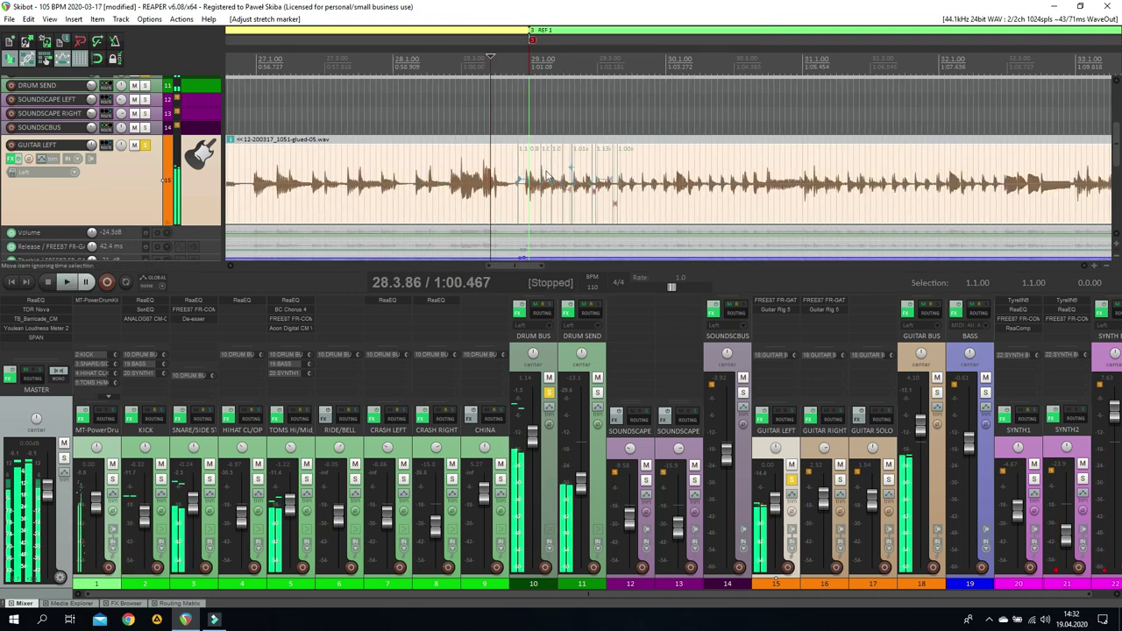
Switch the solo from GUITAR LEFT to GUITAR RIGHT, center its pan, and play the same passage for comparison
scroll(561, 179, up, 1)
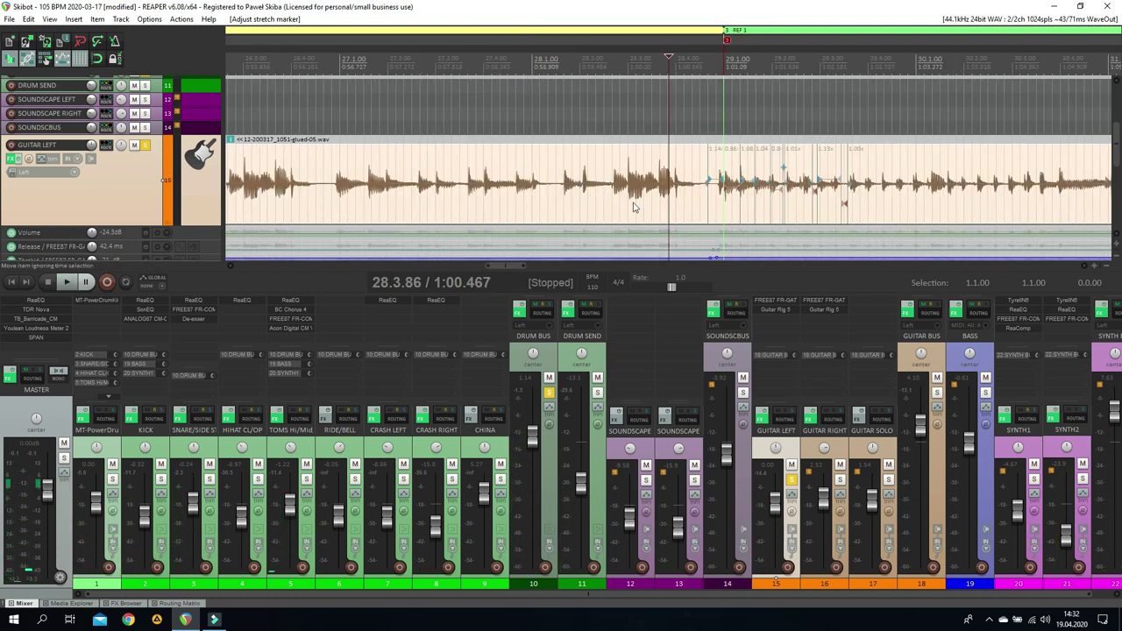
click(793, 480)
click(840, 478)
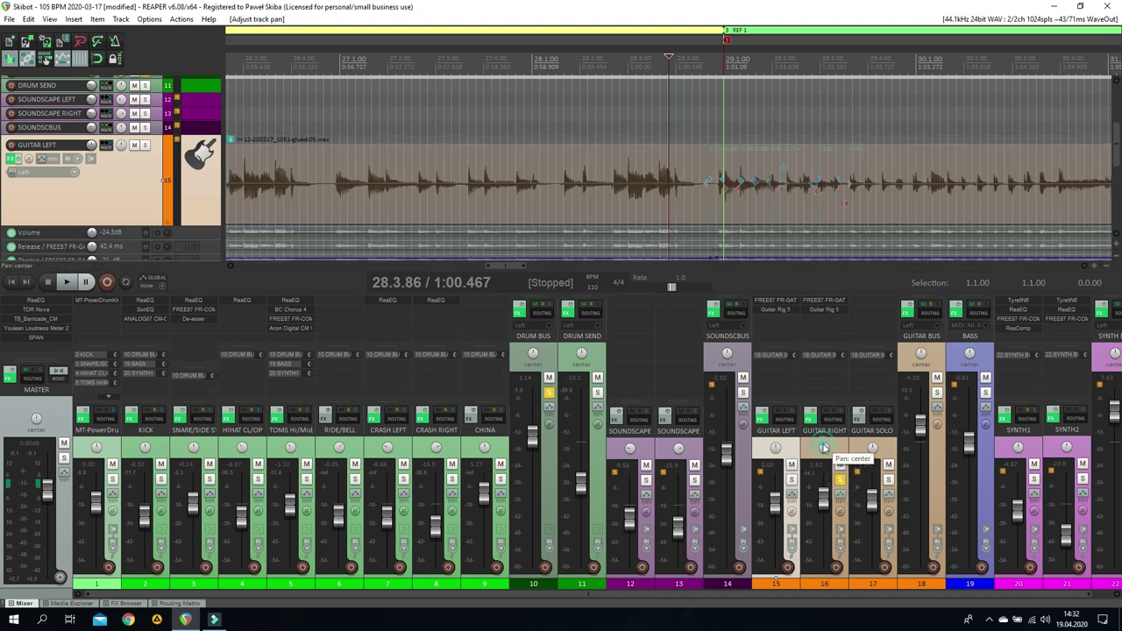
key(space)
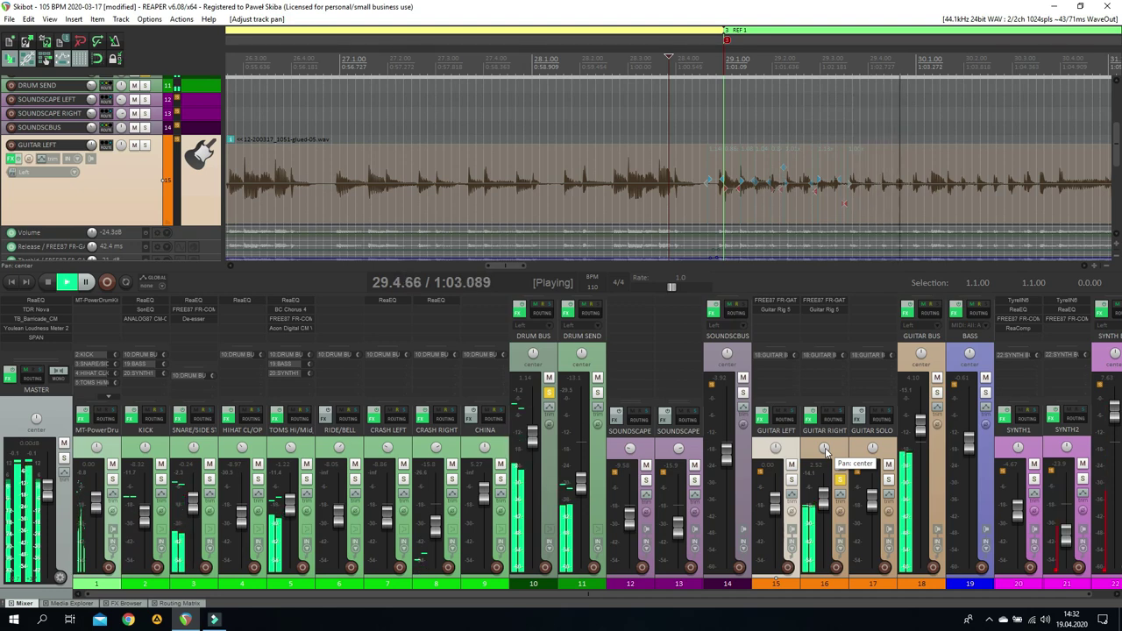
key(space)
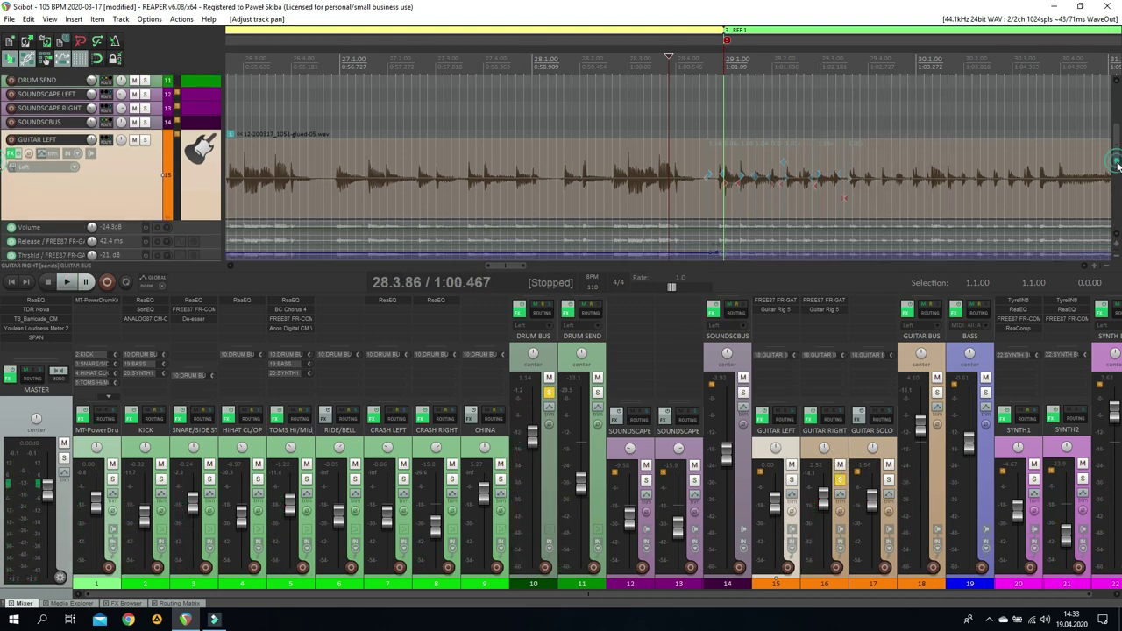
Increase the height of the GUITAR RIGHT track in the arrangement and play the passage briefly
scroll(199, 210, down, 3)
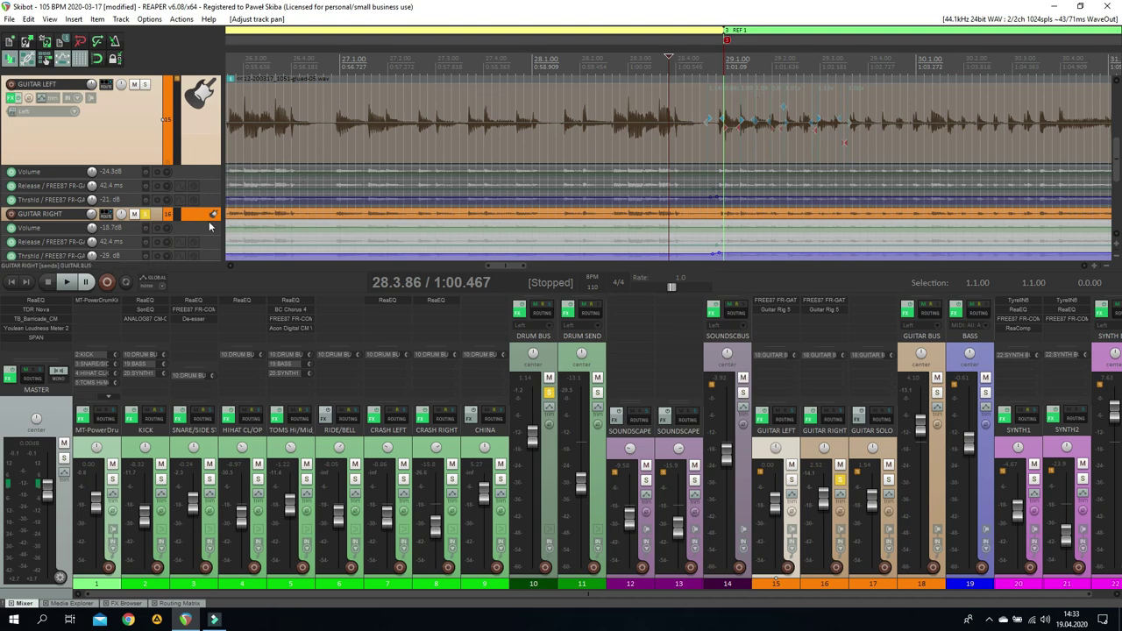
drag(210, 220, 334, 233)
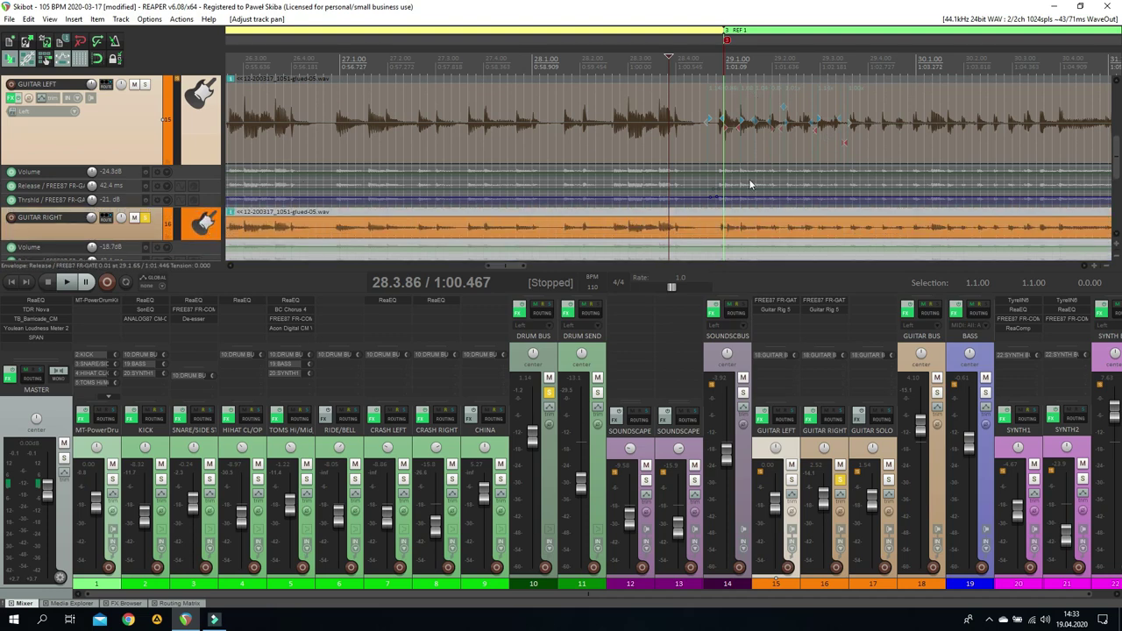
key(space)
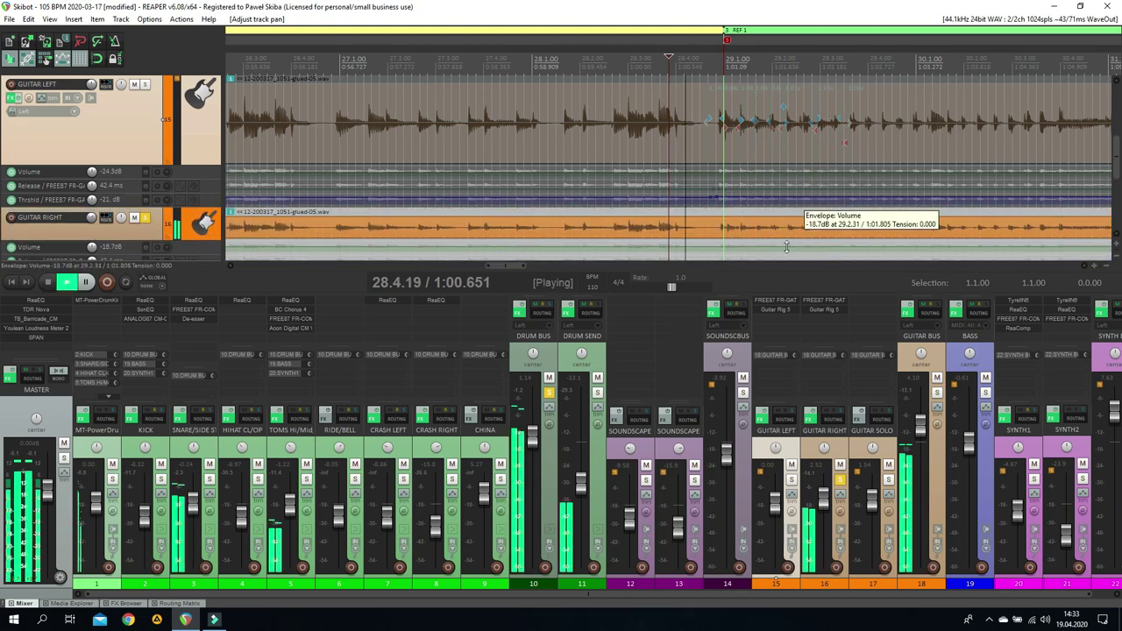
key(space)
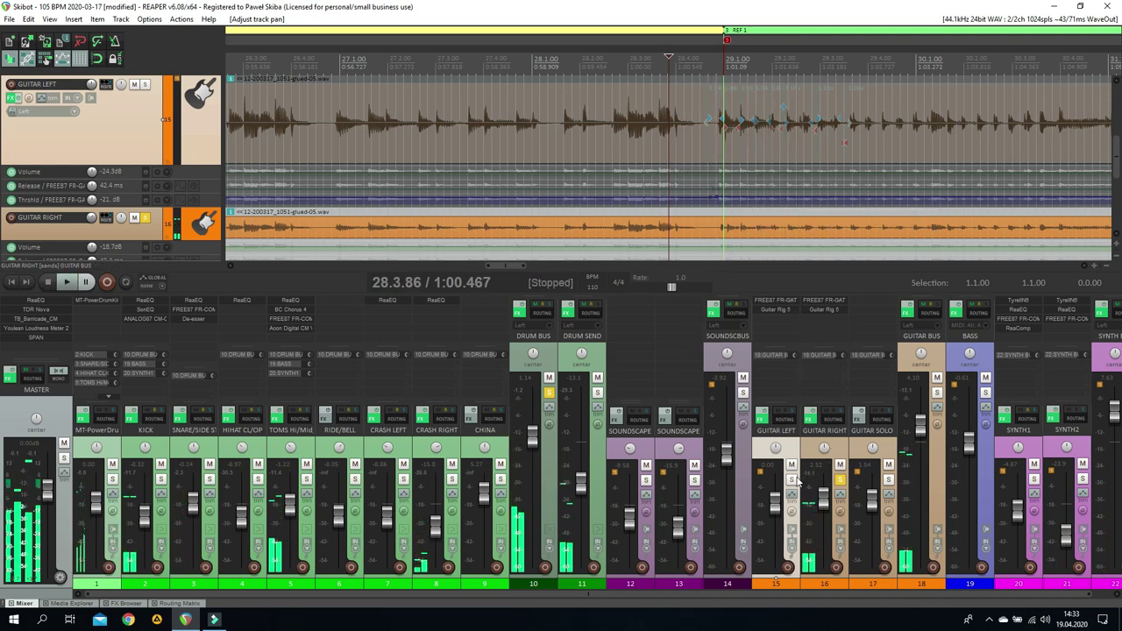
Solo GUITAR LEFT together with GUITAR RIGHT, pan the two guitars to opposite sides, and play the passage
click(792, 478)
drag(776, 448, 799, 455)
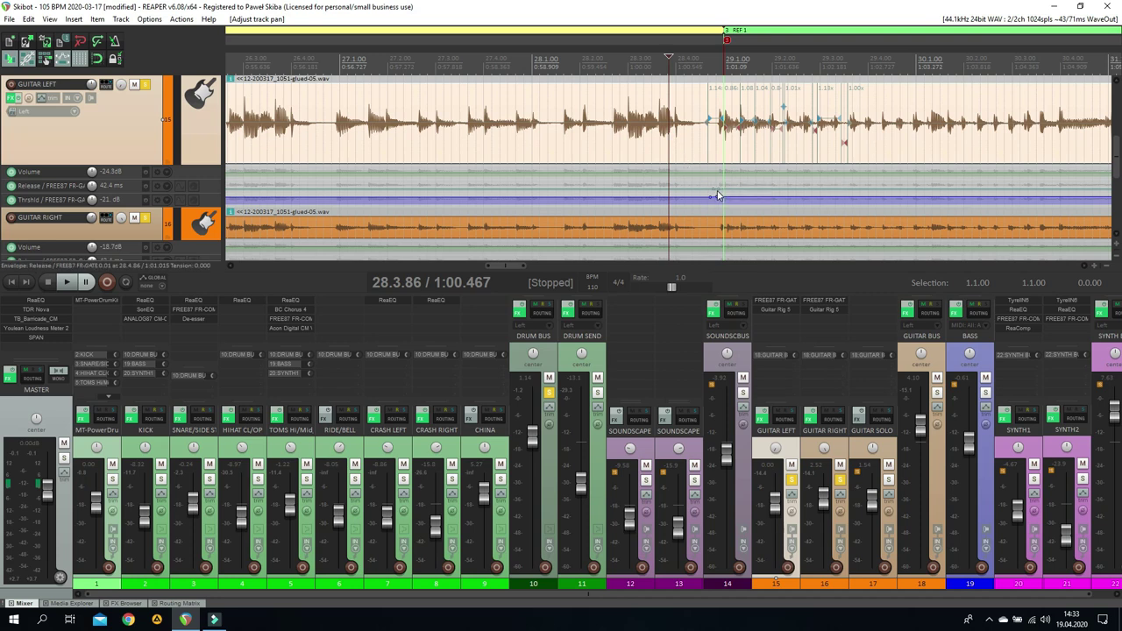
key(space)
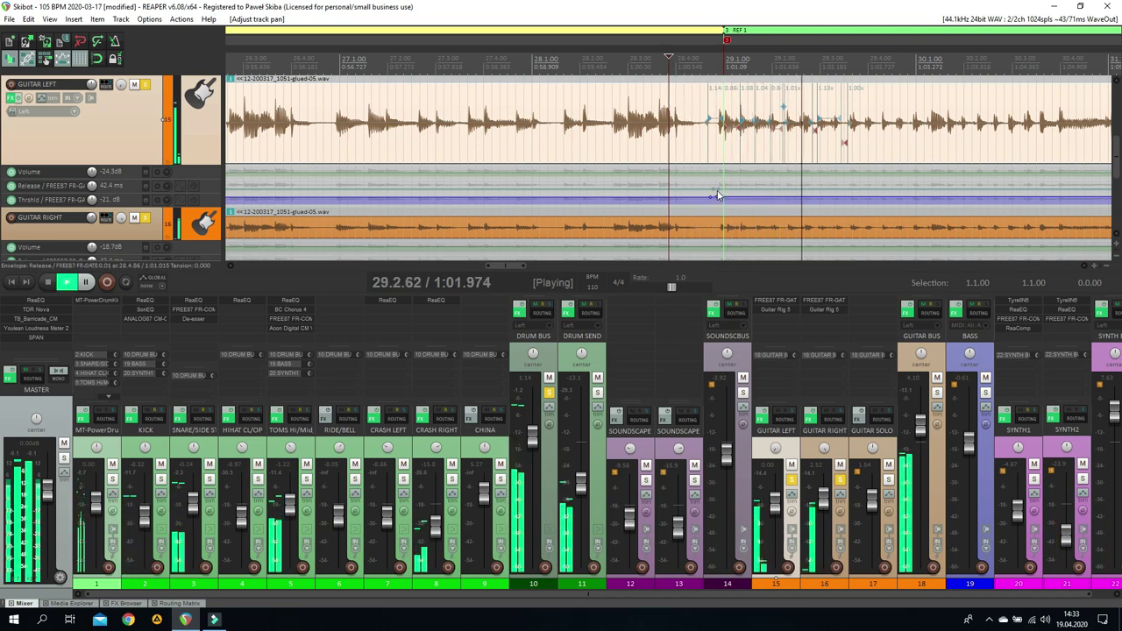
key(space)
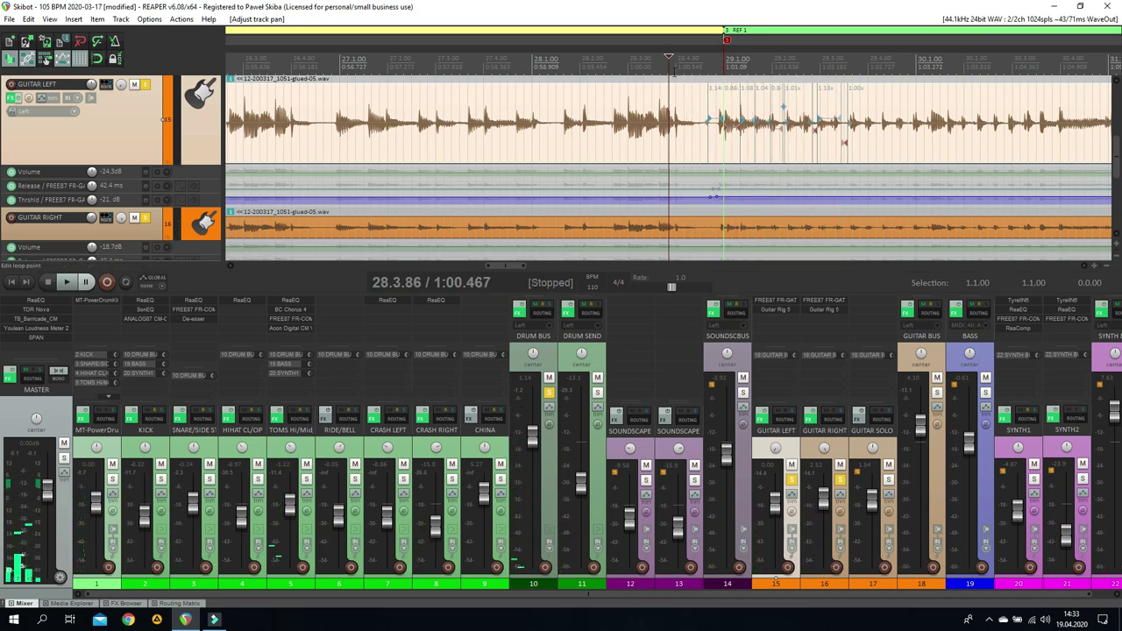
Turn snapping on, set the time selection from 29.1.00 to 29.3.67, and play it on repeat
drag(712, 68, 842, 76)
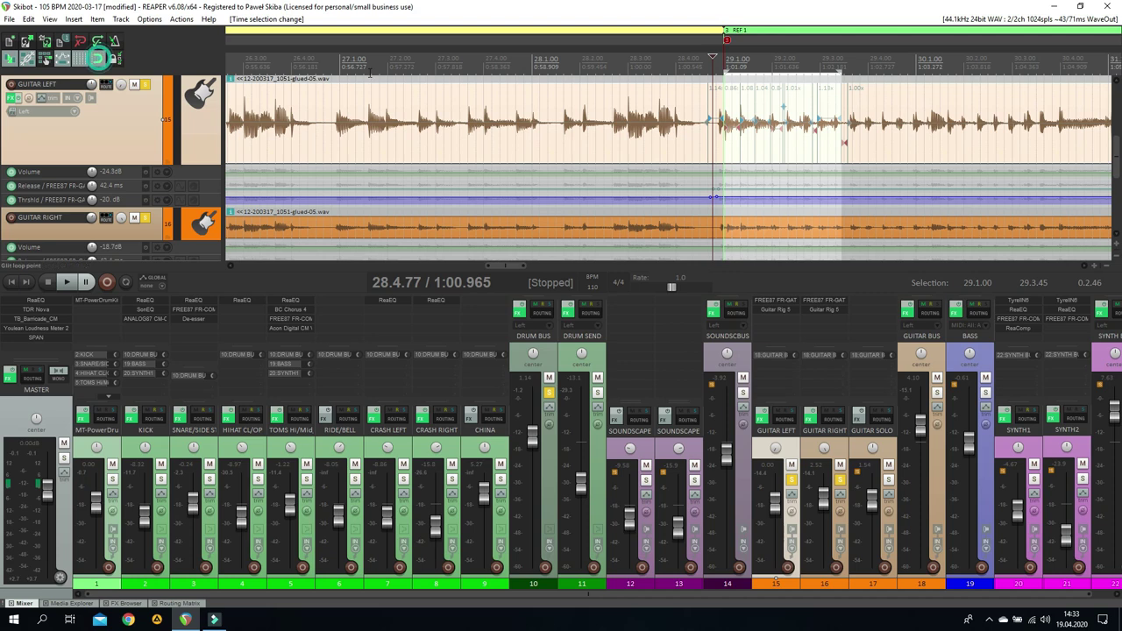
click(724, 69)
click(739, 61)
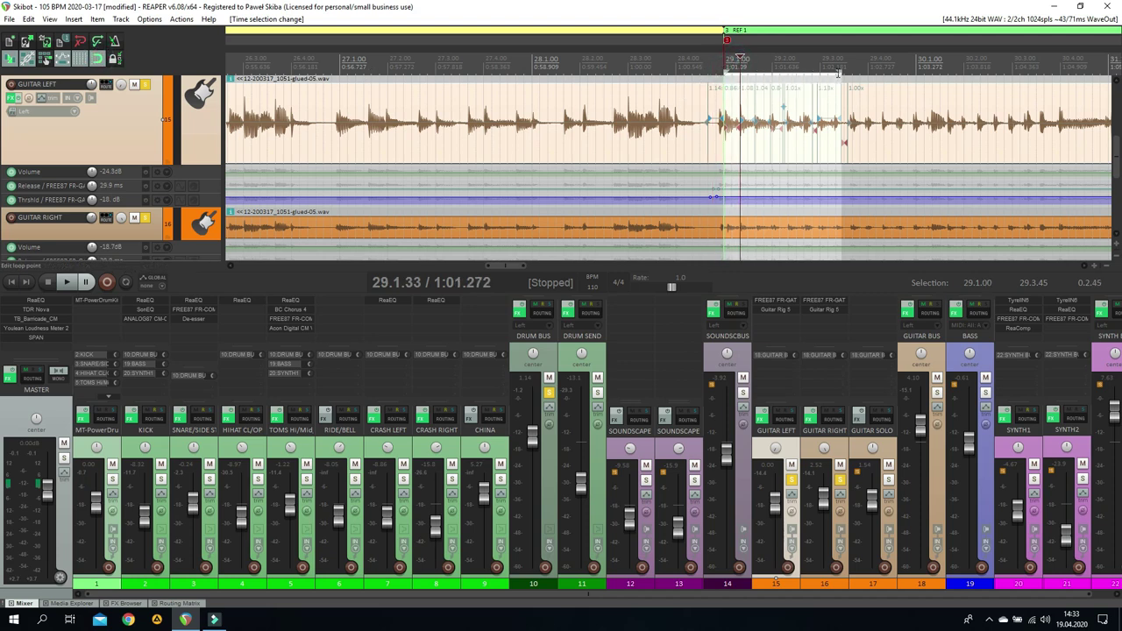
drag(840, 72, 851, 72)
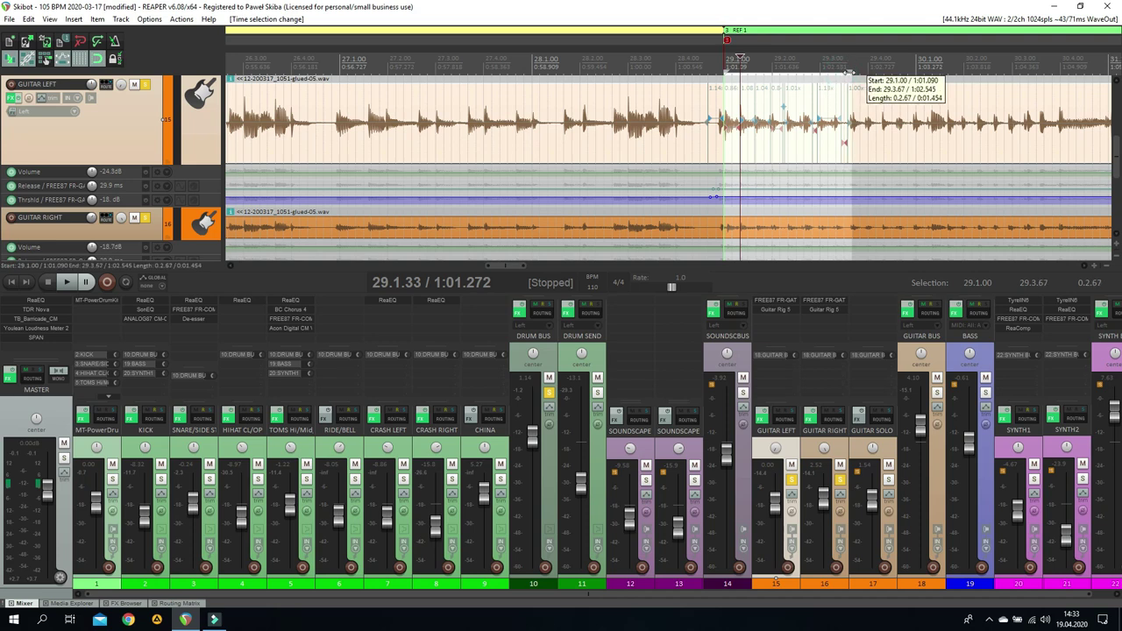
click(68, 282)
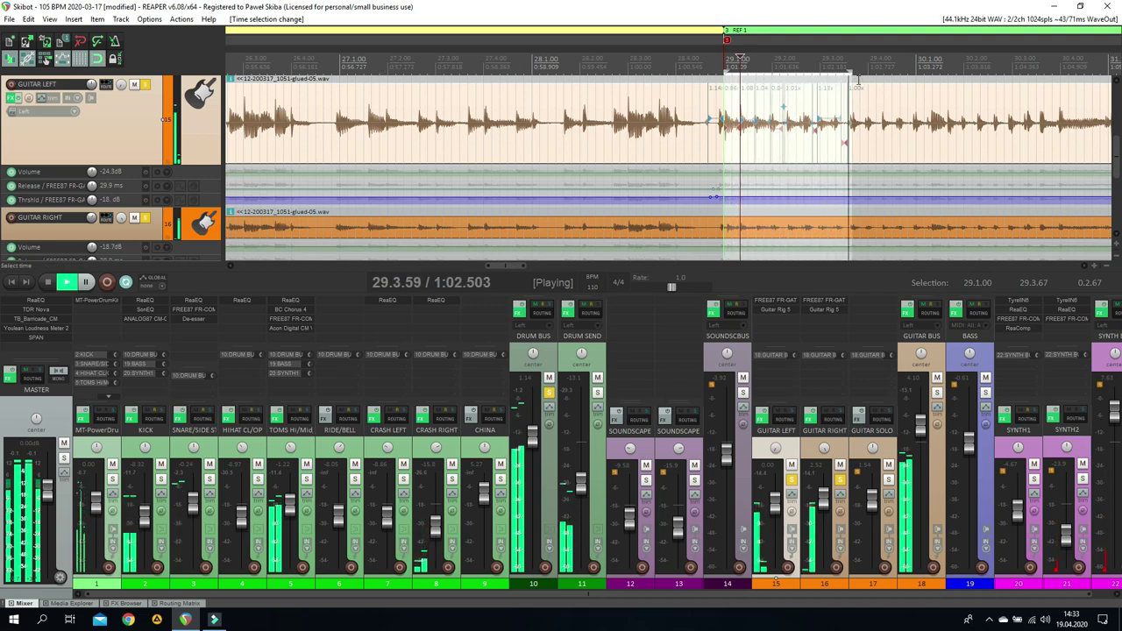
key(space)
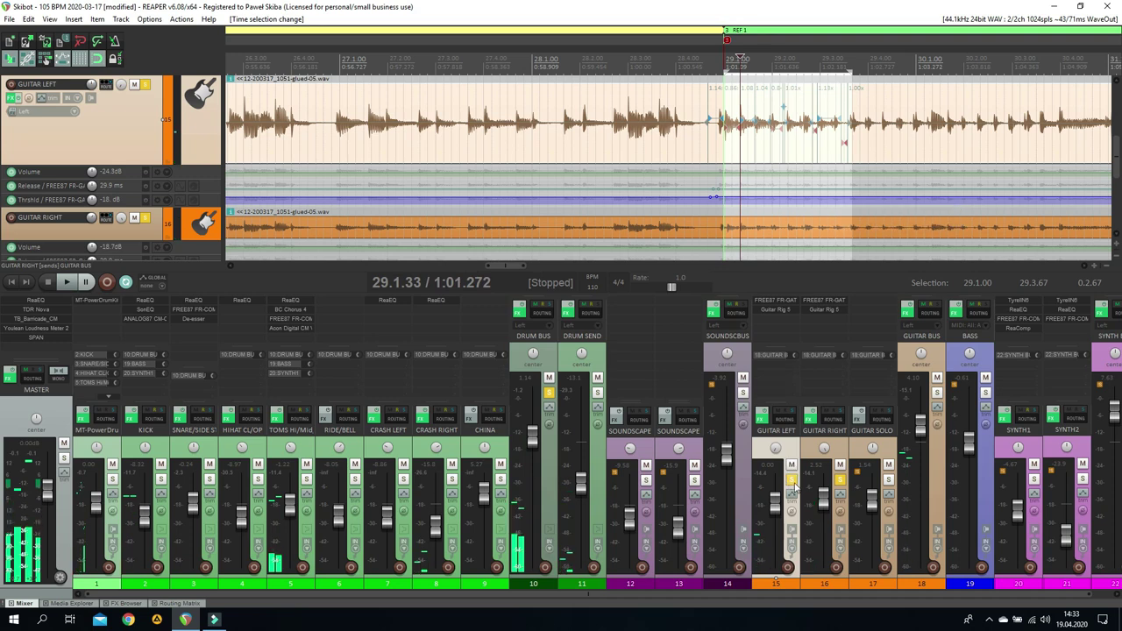
Unsolo GUITAR LEFT, center the GUITAR RIGHT pan, and play the selected section with only that guitar and the drums
click(791, 479)
click(827, 450)
key(space)
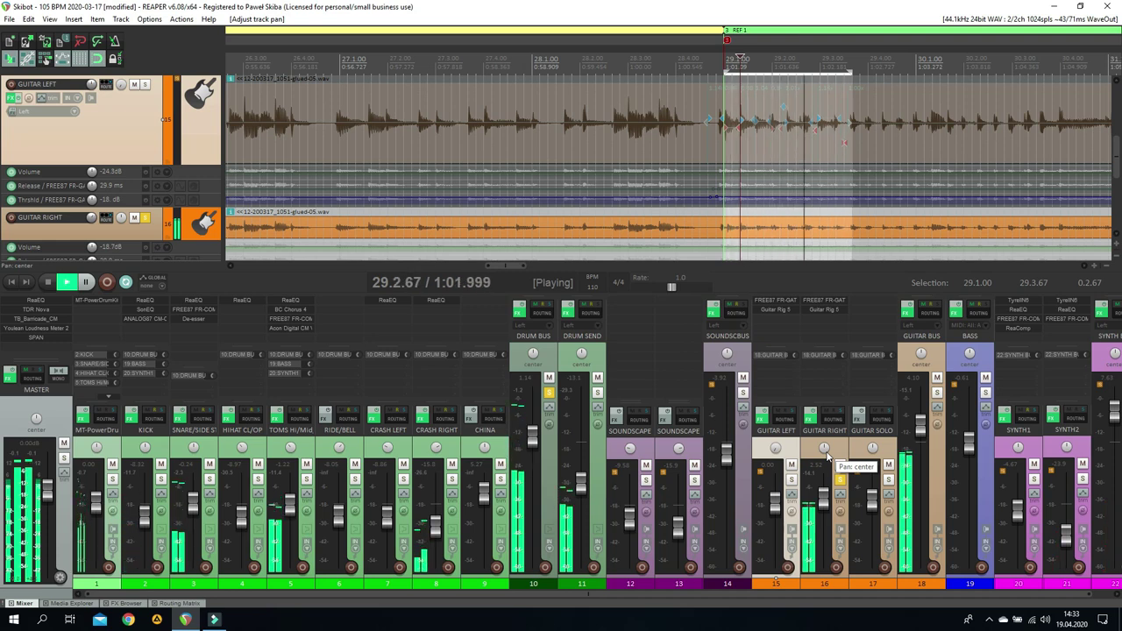
key(space)
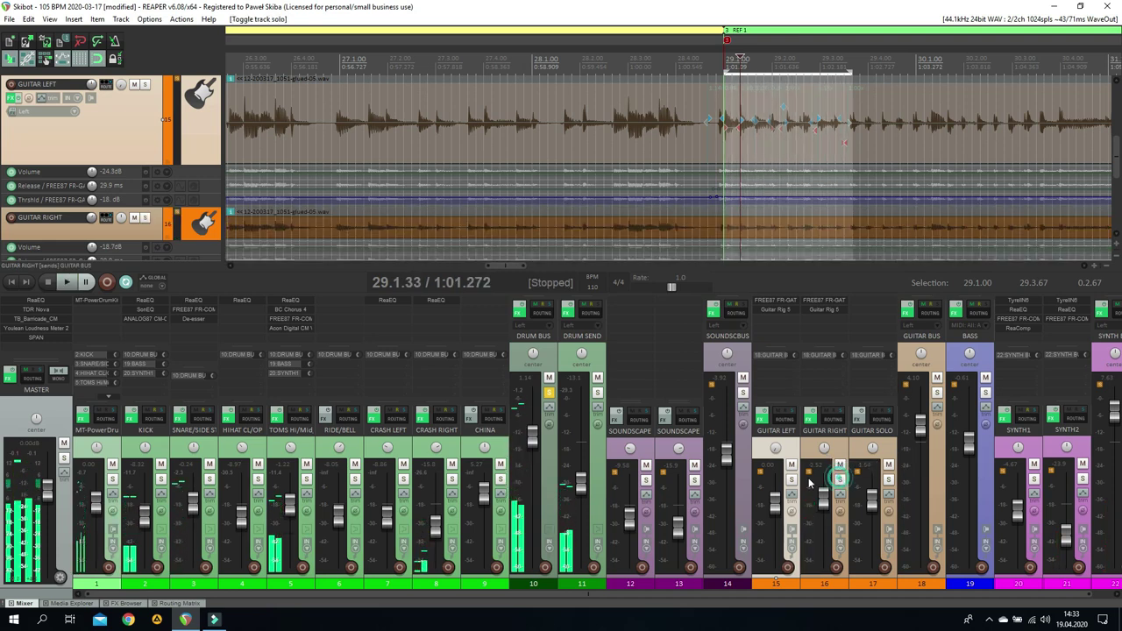
Solo GUITAR LEFT instead of GUITAR RIGHT, reset its pan to center, and play the selected section
click(774, 450)
double_click(775, 450)
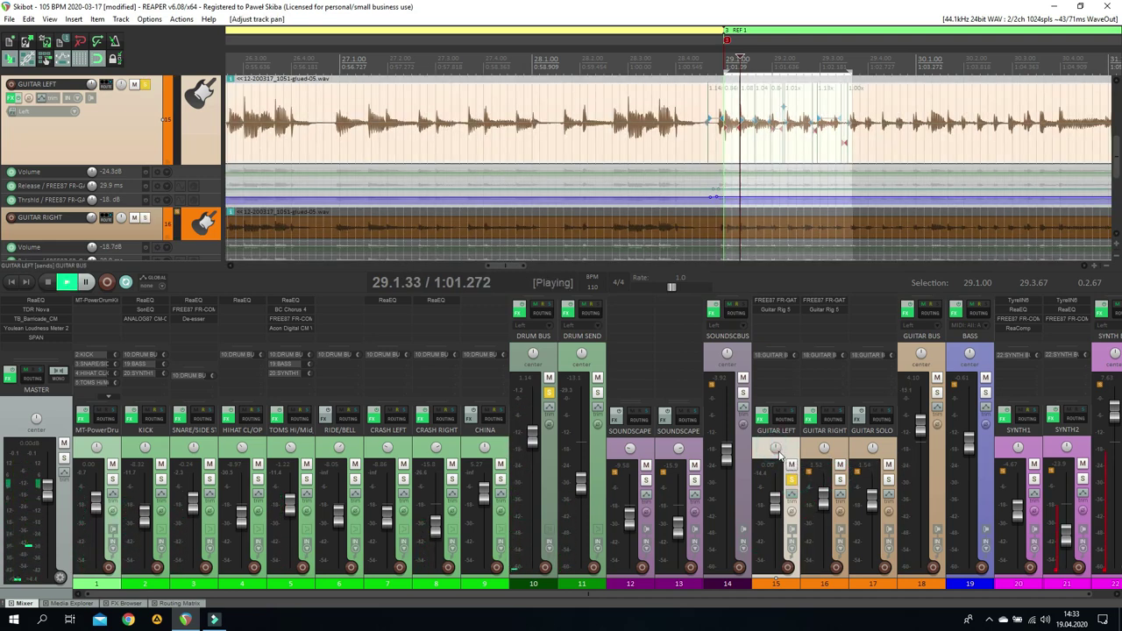
key(space)
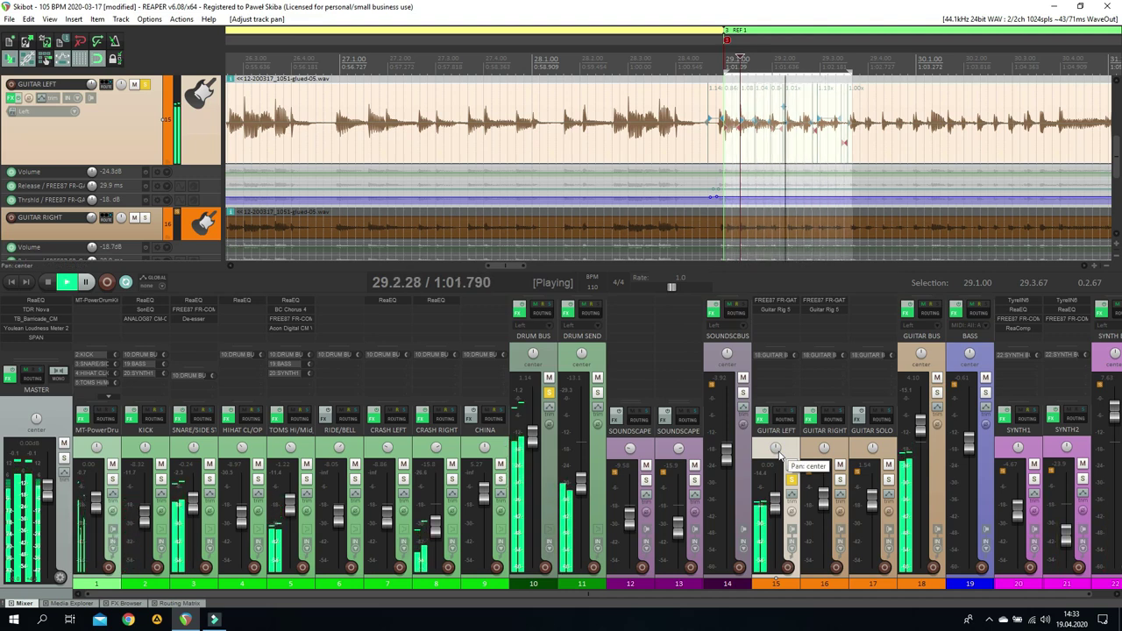
key(space)
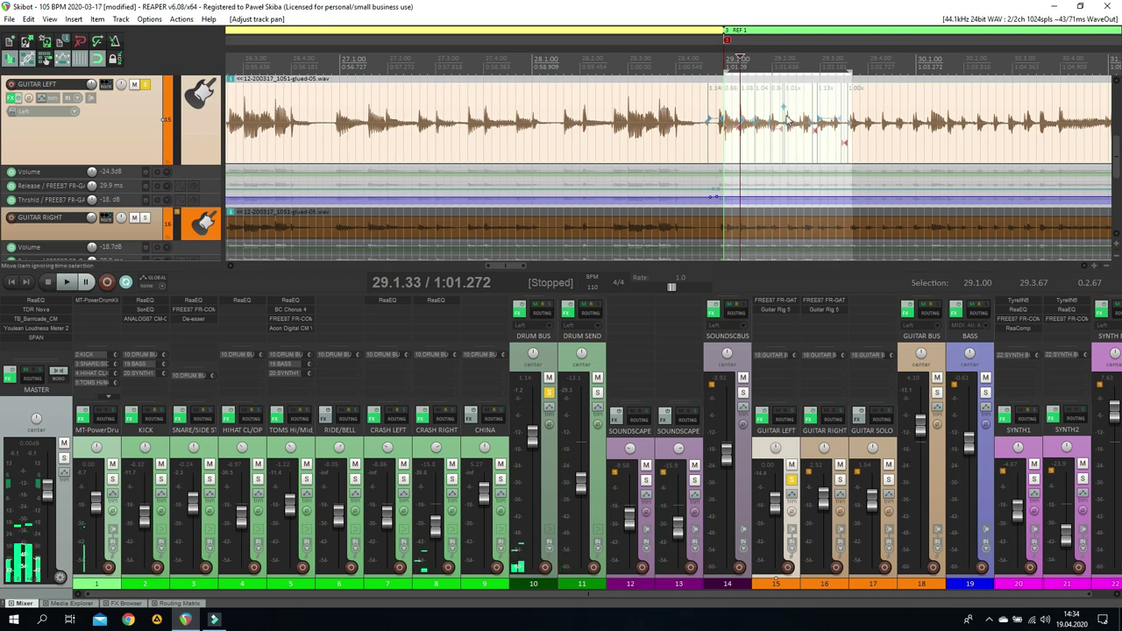
scroll(787, 120, up, 2)
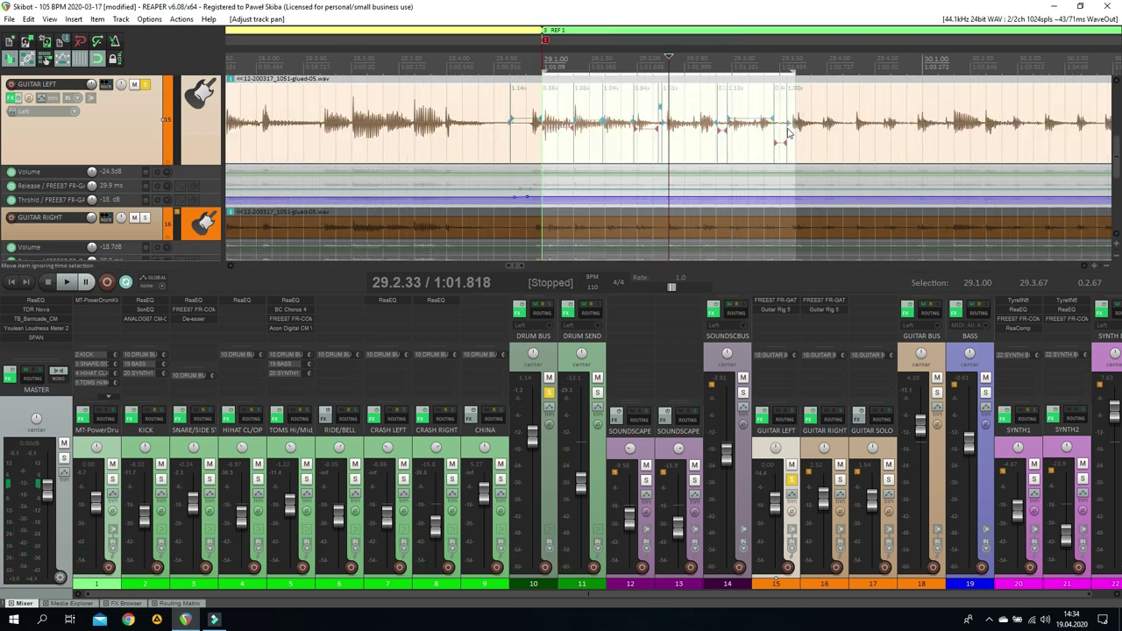
scroll(722, 142, up, 1)
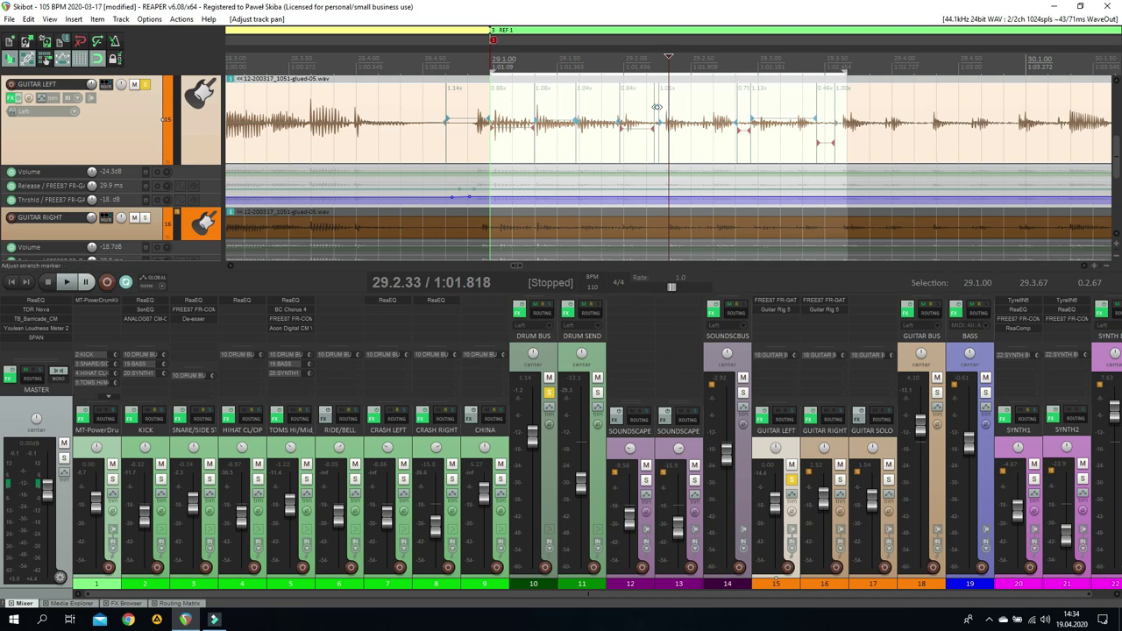
drag(654, 107, 654, 131)
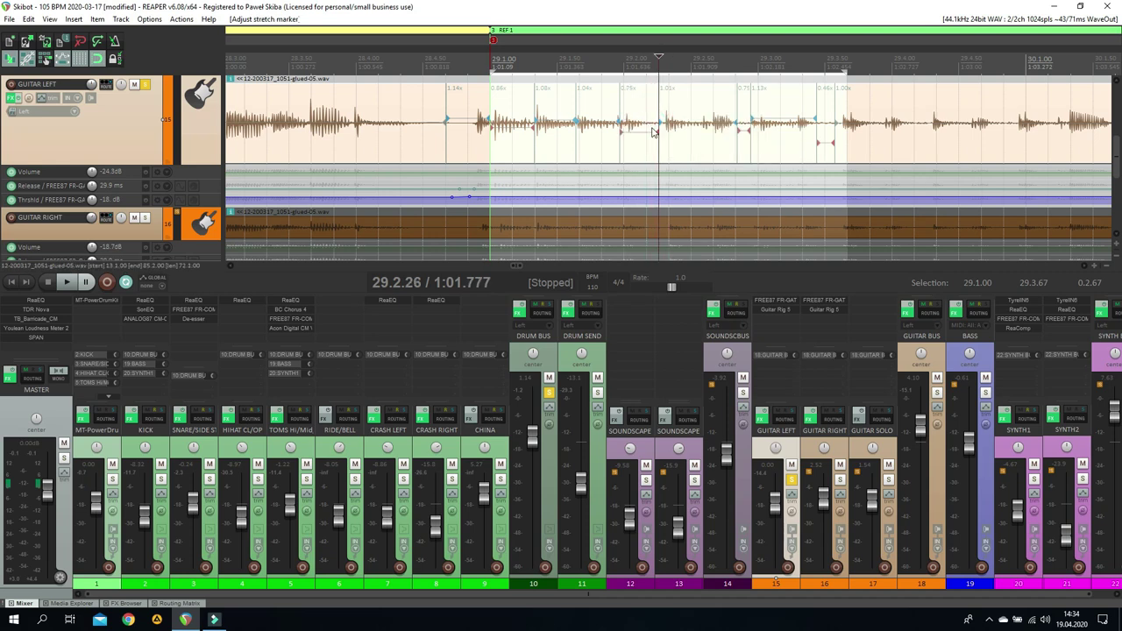
key(ctrl+z)
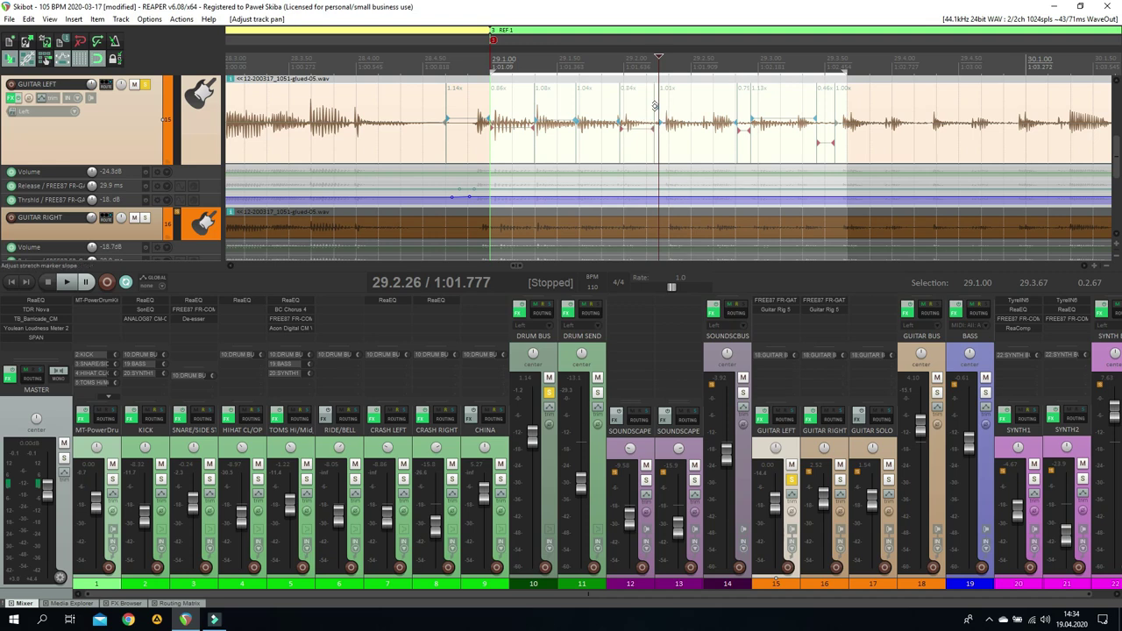
Turn snapping off and nudge the GUITAR LEFT stretch markers around 29.2.00 slightly earlier
scroll(656, 107, up, 3)
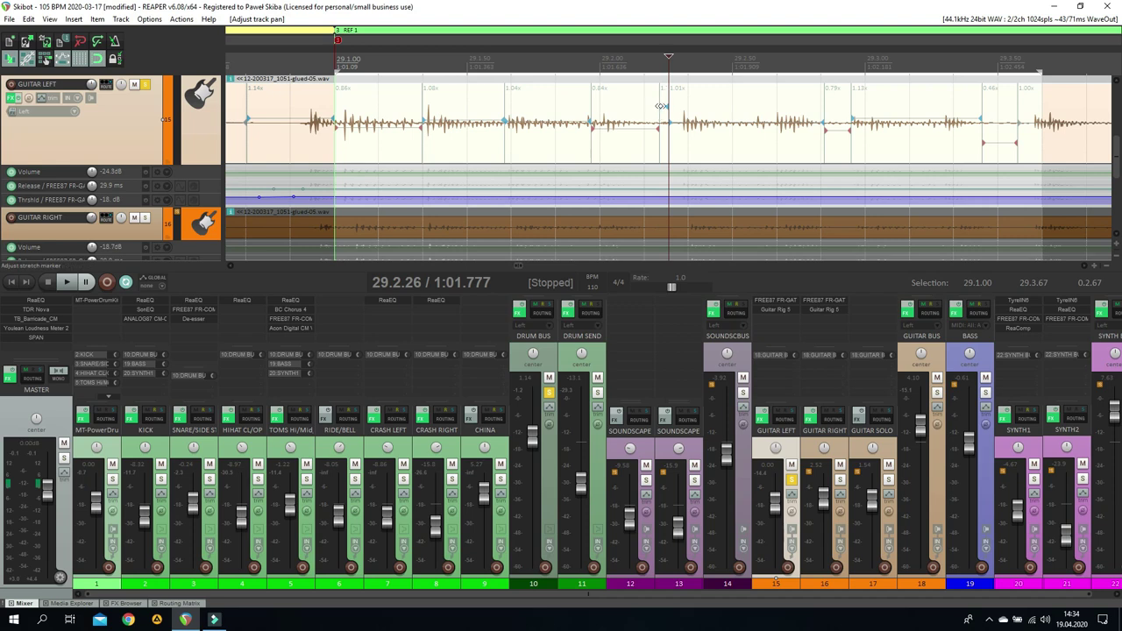
drag(662, 106, 663, 105)
click(97, 63)
drag(661, 105, 653, 107)
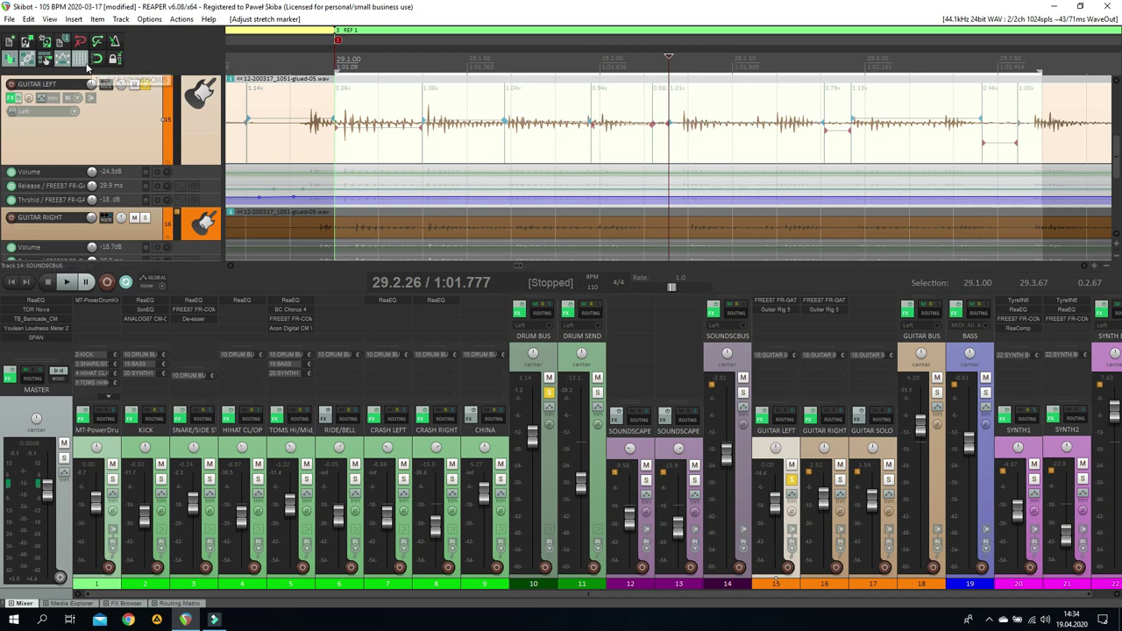
mouse_move(669, 123)
mouse_down()
mouse_move(666, 114)
mouse_move(653, 125)
mouse_up()
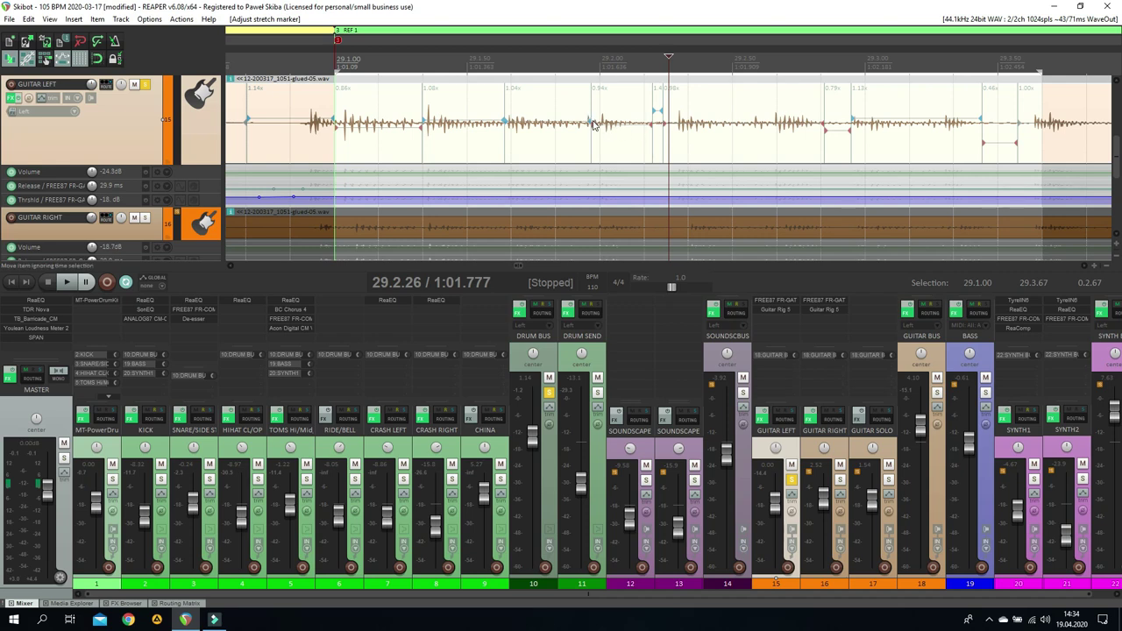
drag(590, 121, 588, 124)
Place the edit cursor at 28.4.84, just before measure 29, and play the adjusted GUITAR LEFT passage against the drums
scroll(587, 123, down, 2)
scroll(587, 132, down, 1)
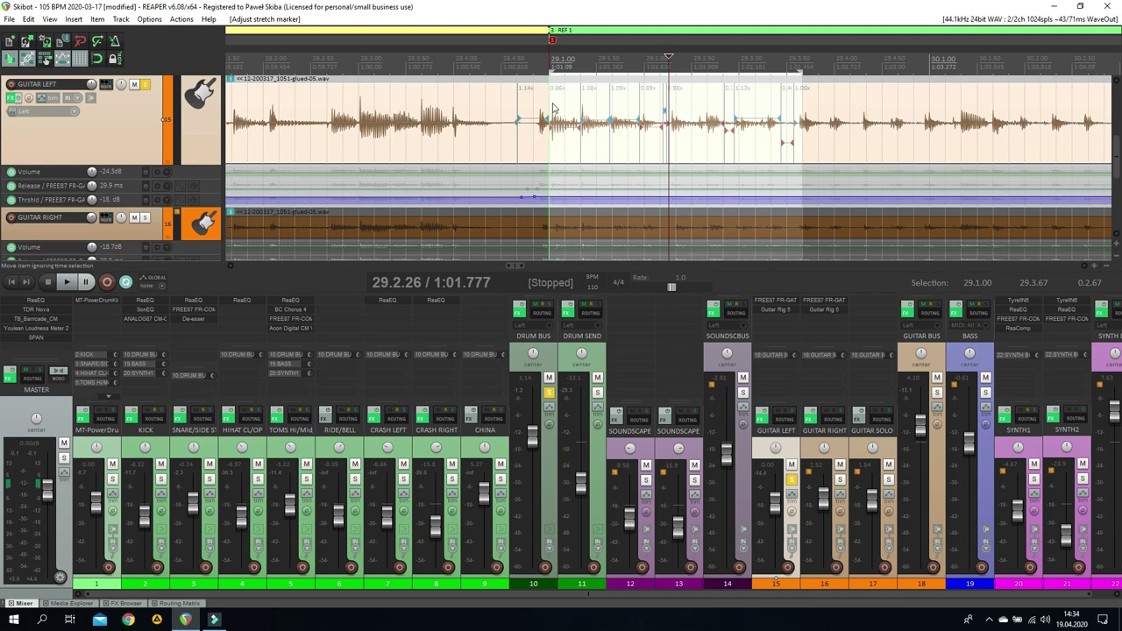
click(546, 108)
click(532, 102)
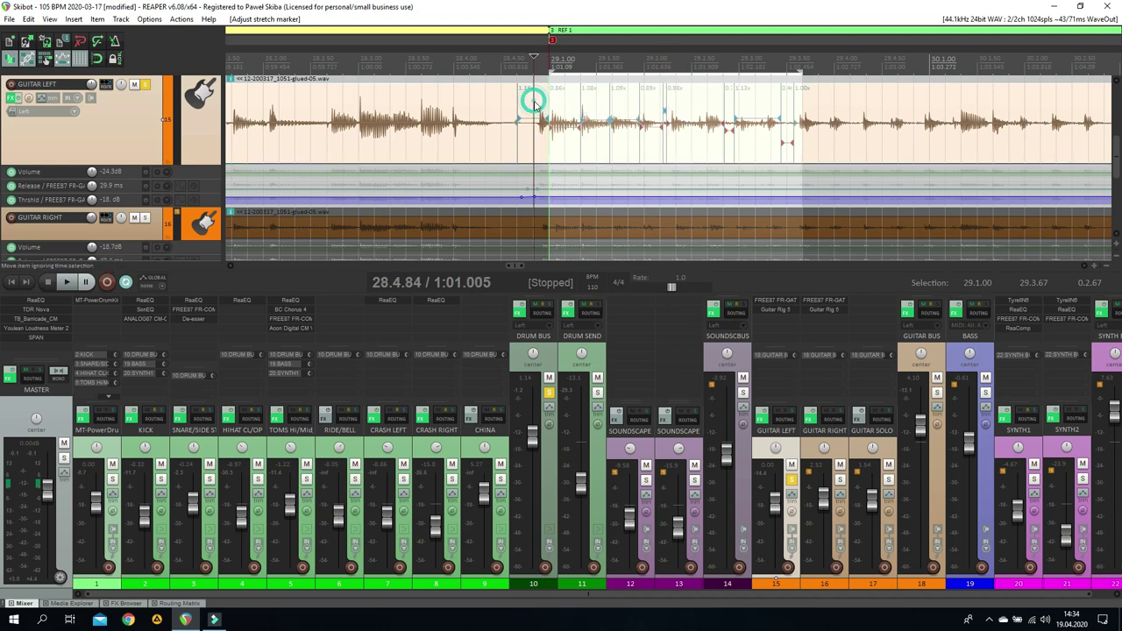
key(space)
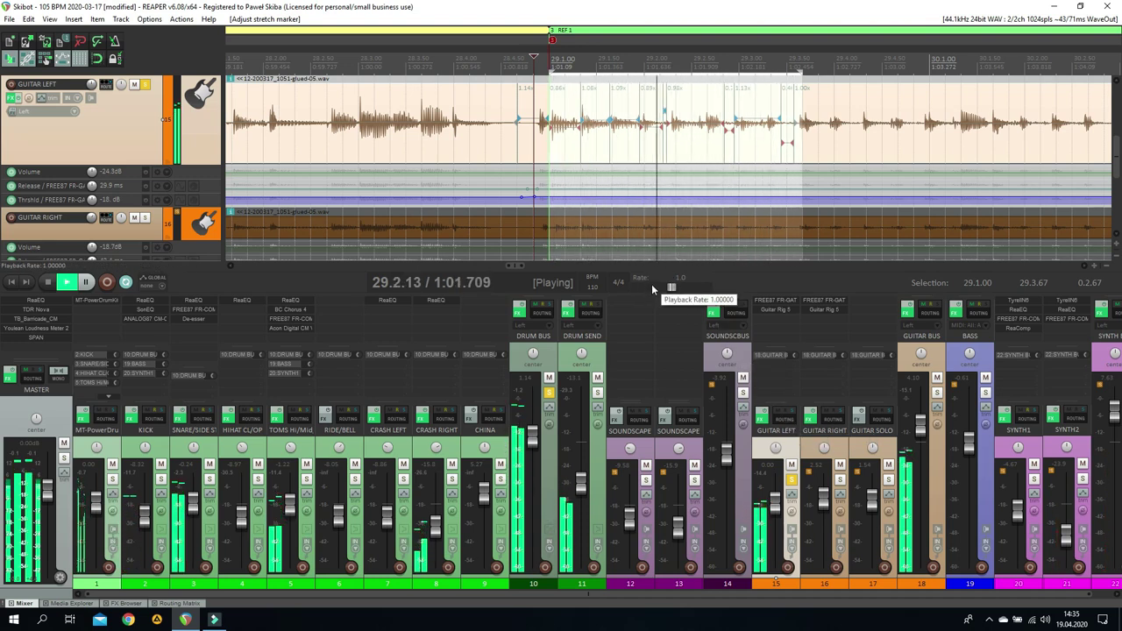
key(space)
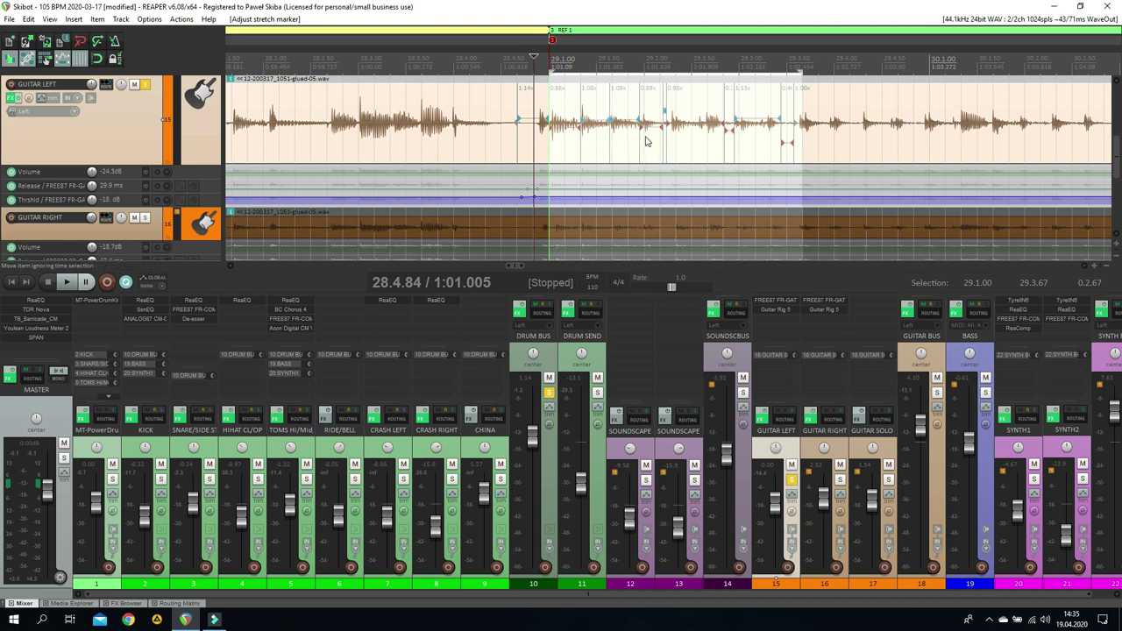
Place the edit cursor at 29.3.63 and examine the GUITAR LEFT stretch markers back to the start of measure 29
scroll(754, 154, down, 2)
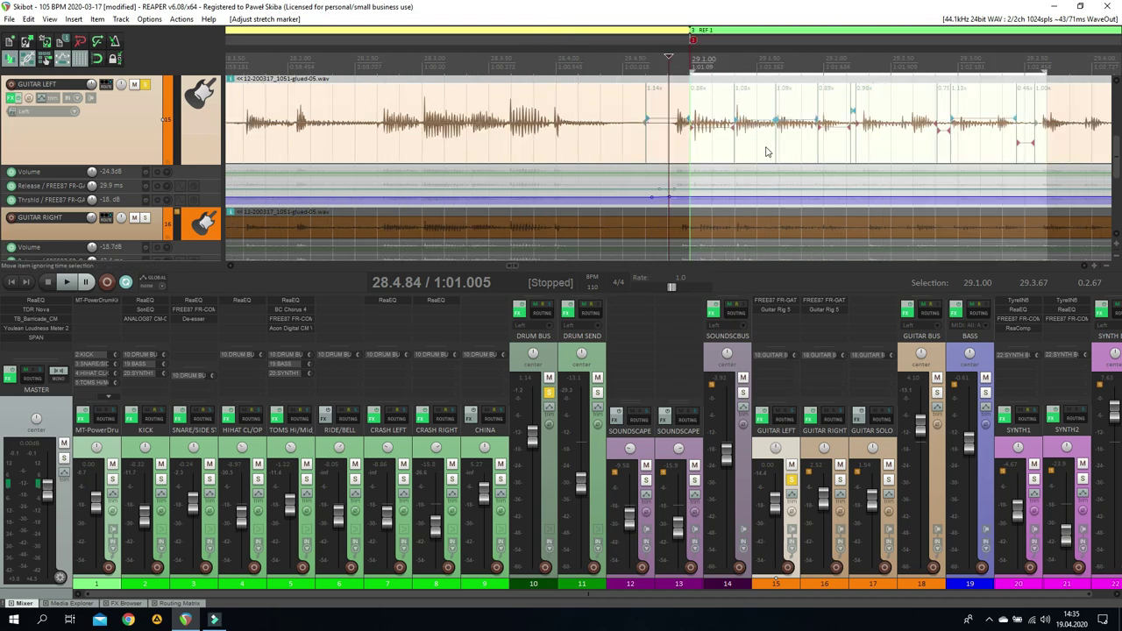
scroll(765, 152, down, 3)
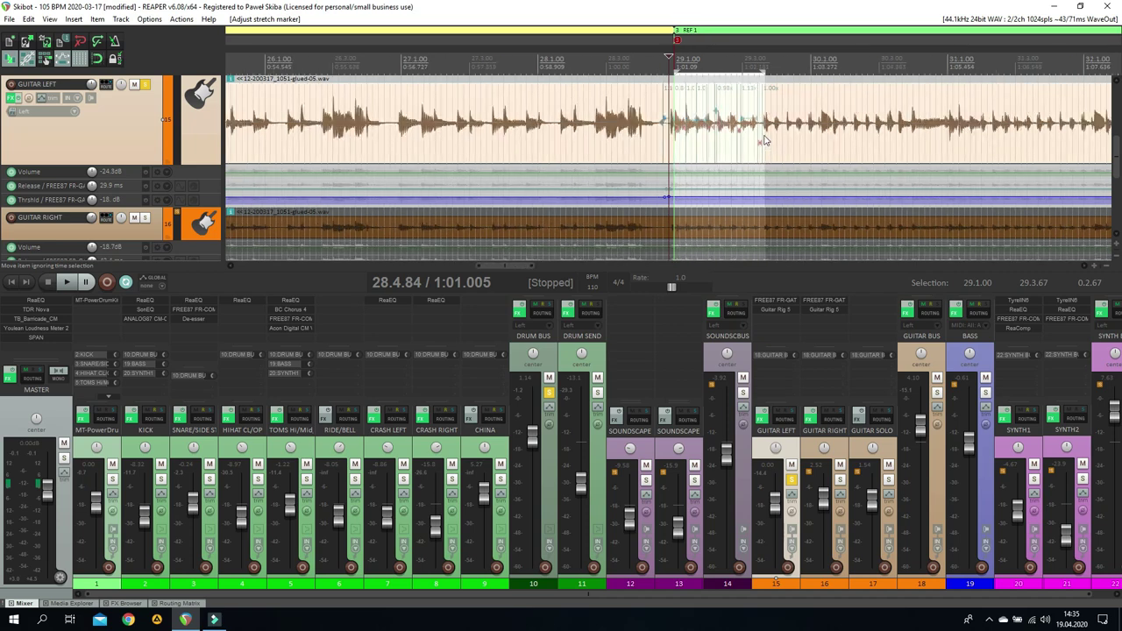
click(763, 138)
scroll(764, 140, up, 4)
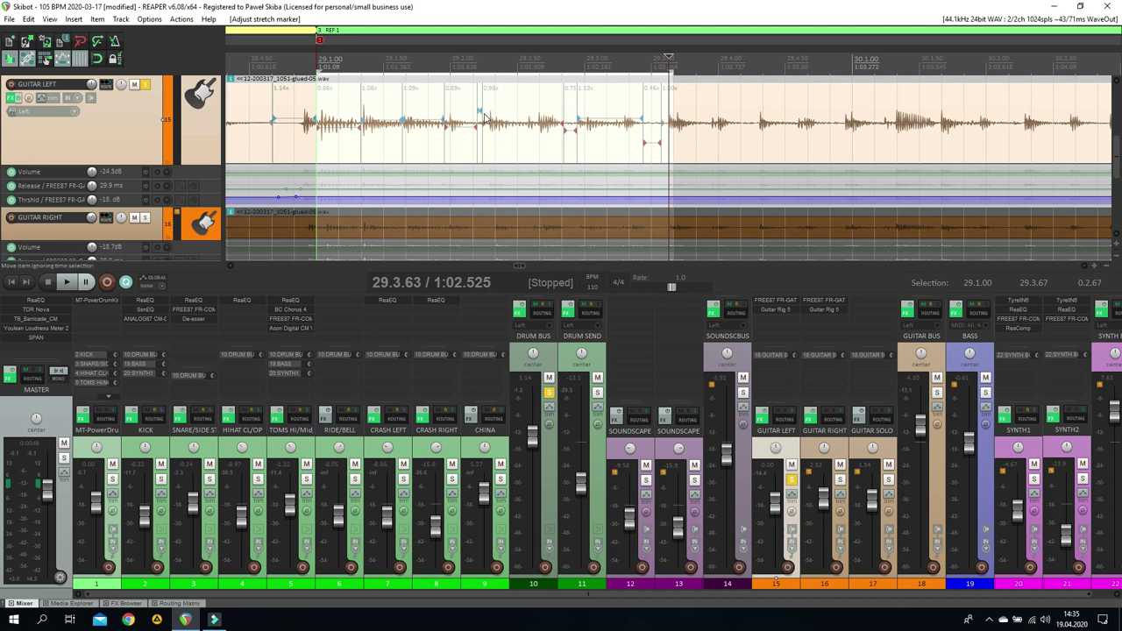
scroll(517, 131, left, 3)
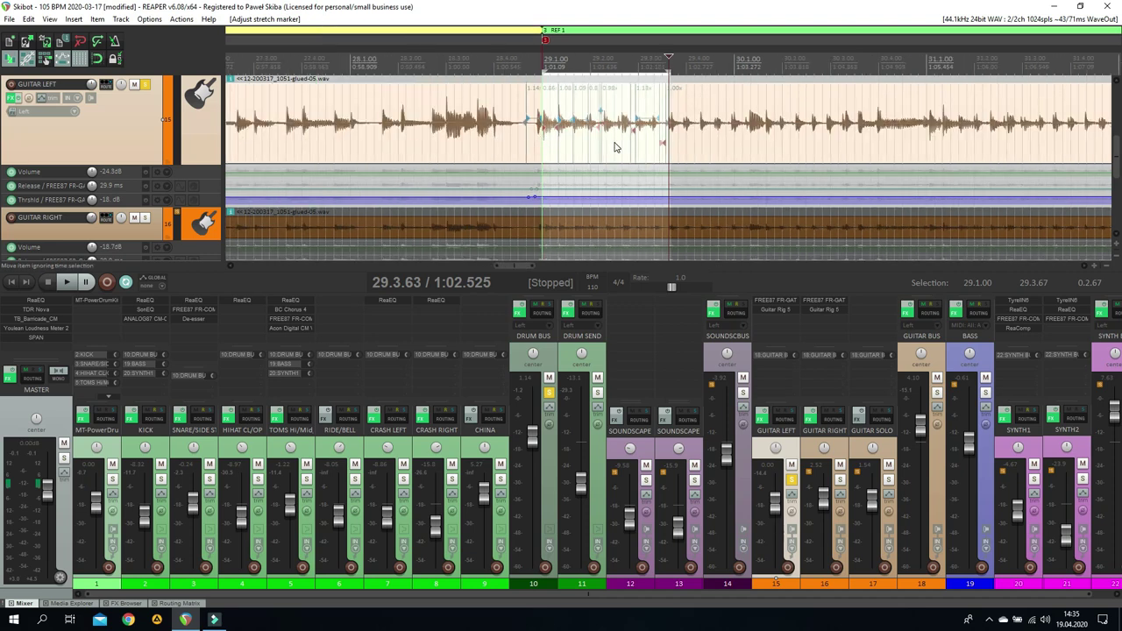
Examine the GUITAR LEFT waveform throughout the REF 1 region and up close around the corrected section
scroll(670, 153, down, 1)
scroll(636, 138, down, 3)
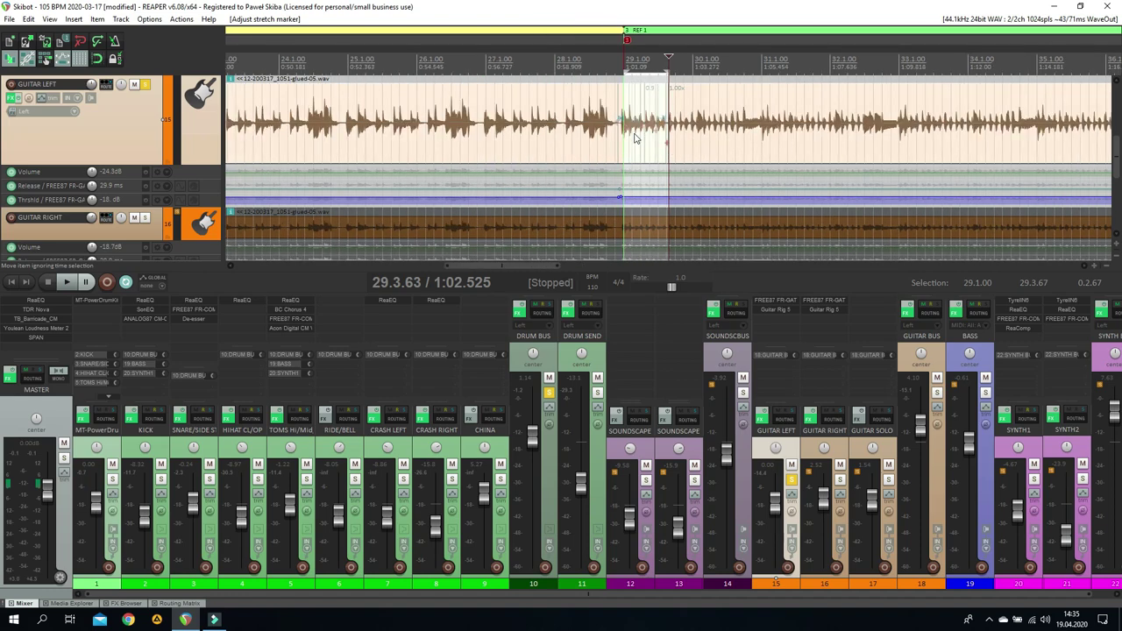
scroll(689, 123, down, 2)
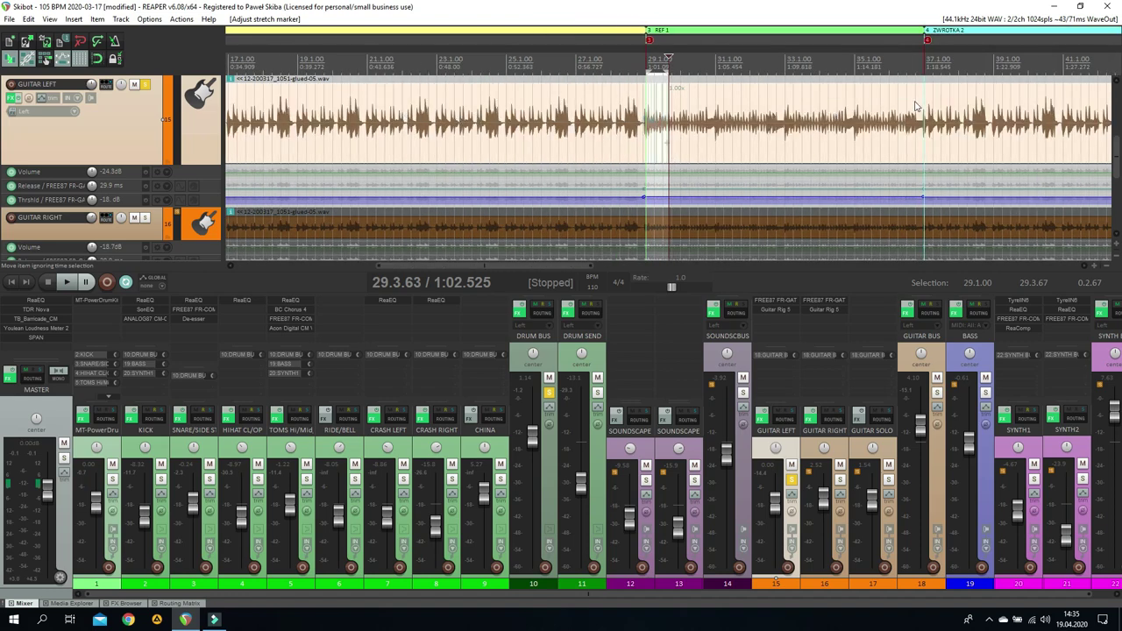
scroll(903, 109, down, 3)
scroll(688, 122, up, 4)
scroll(688, 123, up, 2)
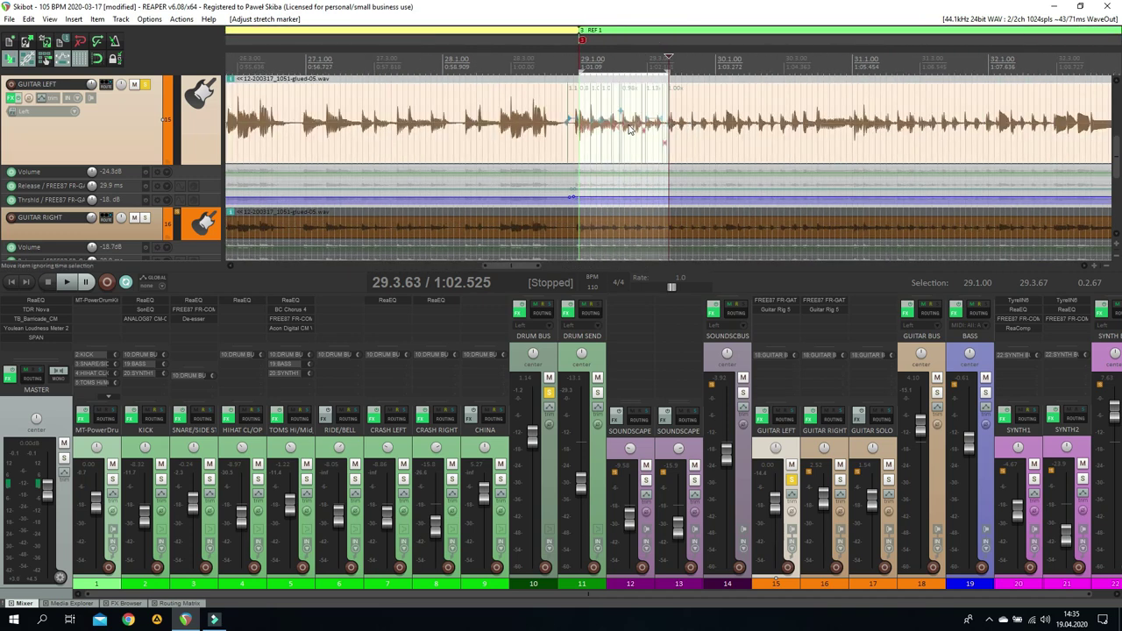
scroll(628, 146, up, 1)
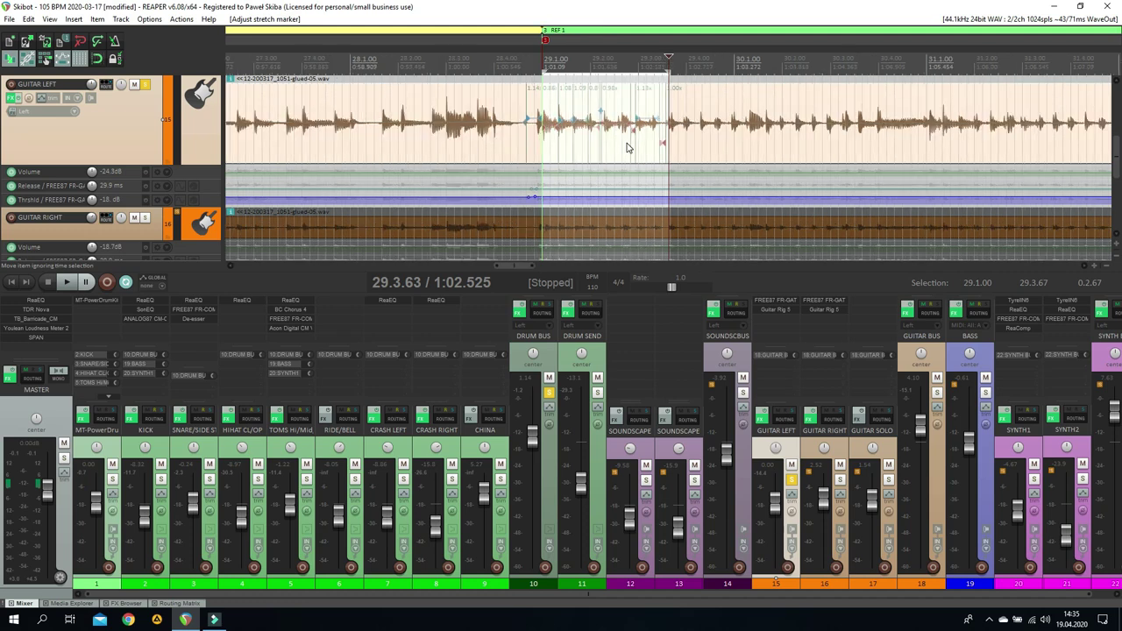
scroll(638, 138, down, 2)
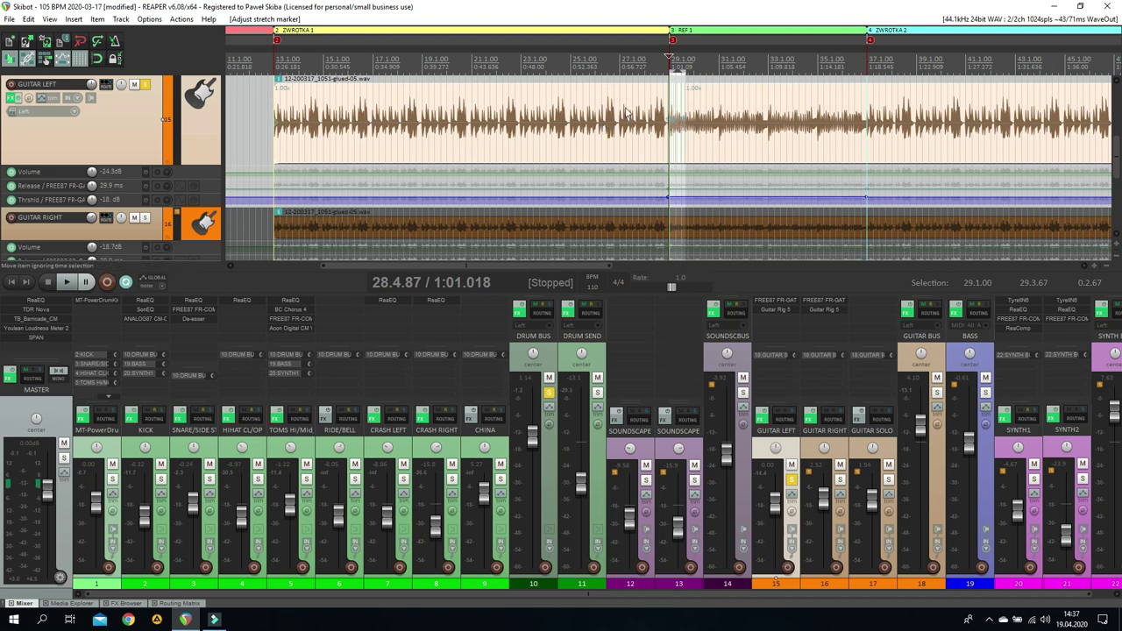
scroll(727, 156, up, 3)
scroll(727, 155, up, 2)
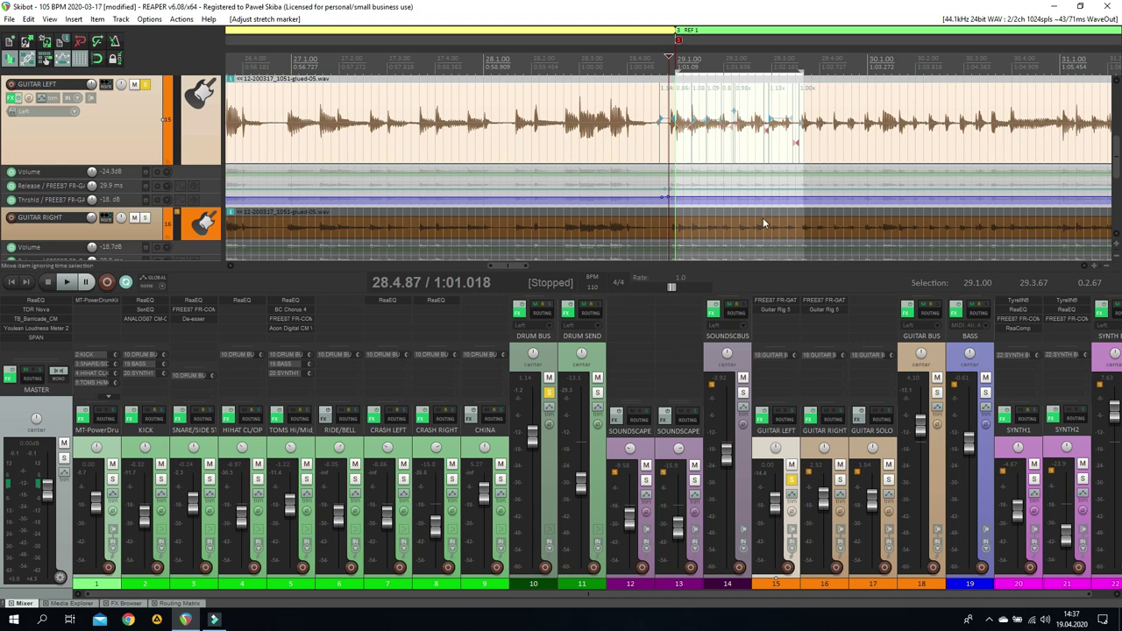
Select the GUITAR RIGHT item, set the edit cursor to 29.1.35, and compare both guitar waveforms from measure 29 across REF 1
click(686, 232)
scroll(745, 230, up, 3)
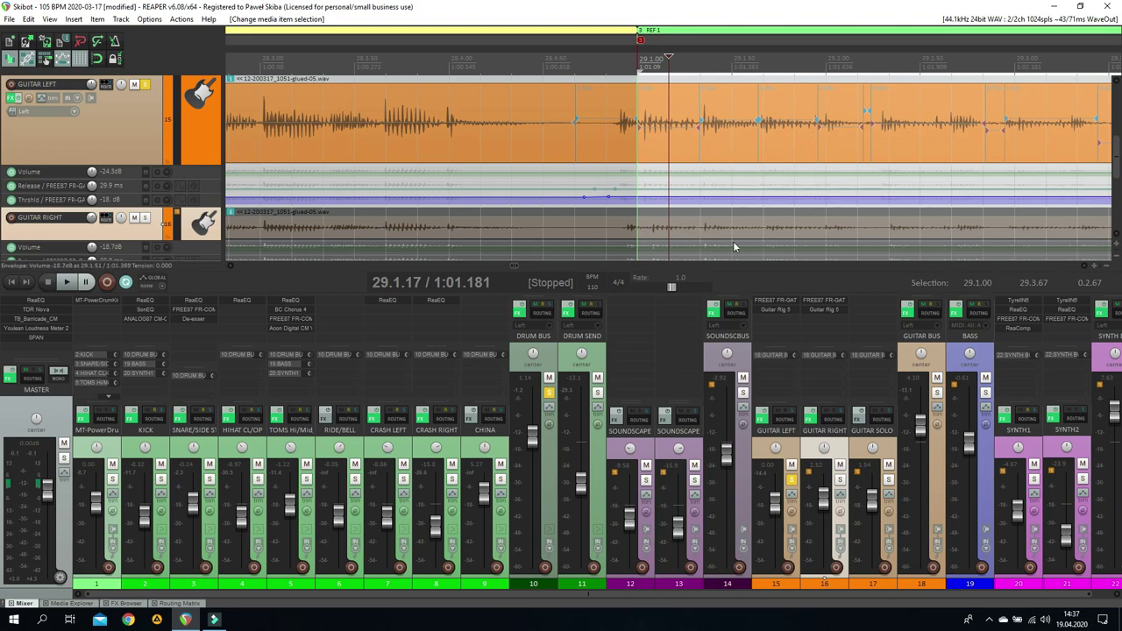
scroll(709, 228, down, 2)
click(687, 234)
scroll(685, 231, up, 2)
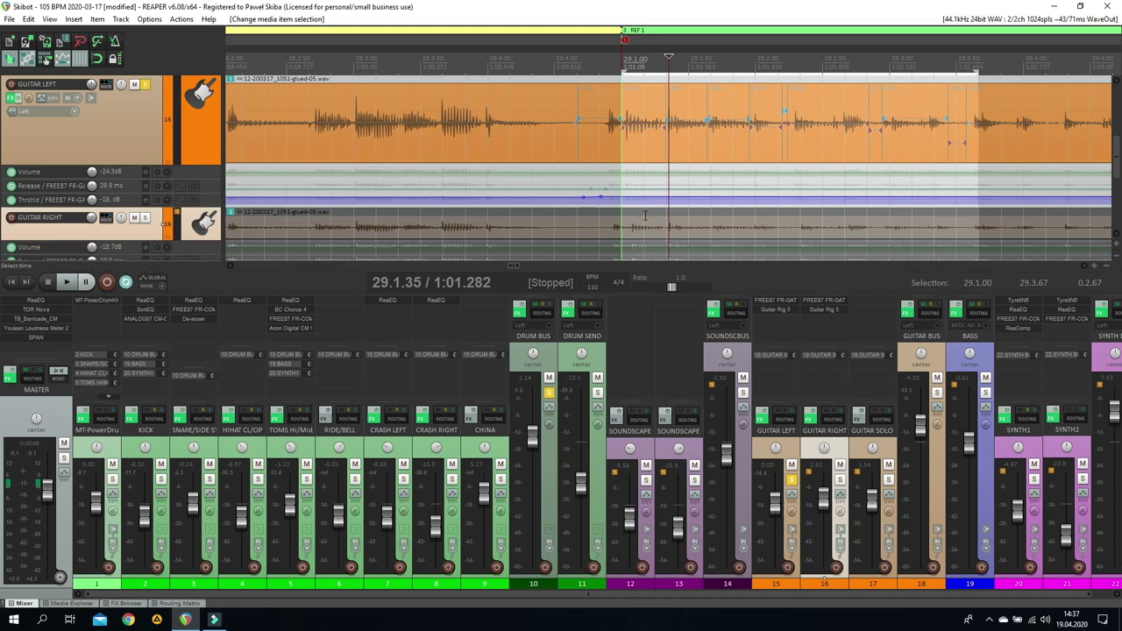
scroll(644, 215, down, 4)
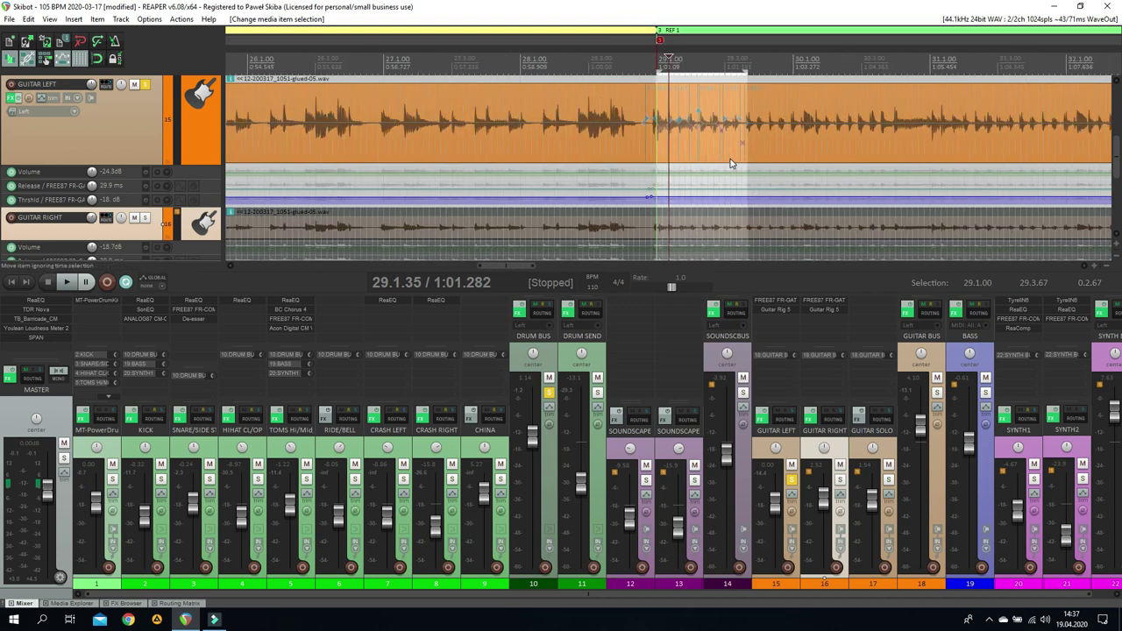
scroll(729, 161, down, 3)
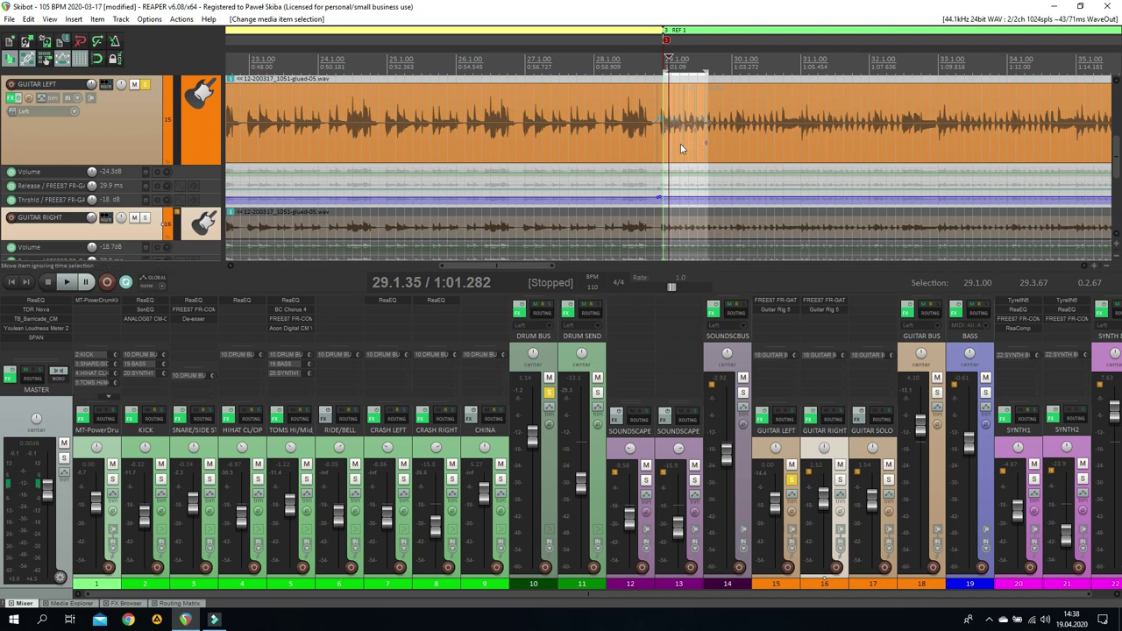
scroll(676, 143, down, 1)
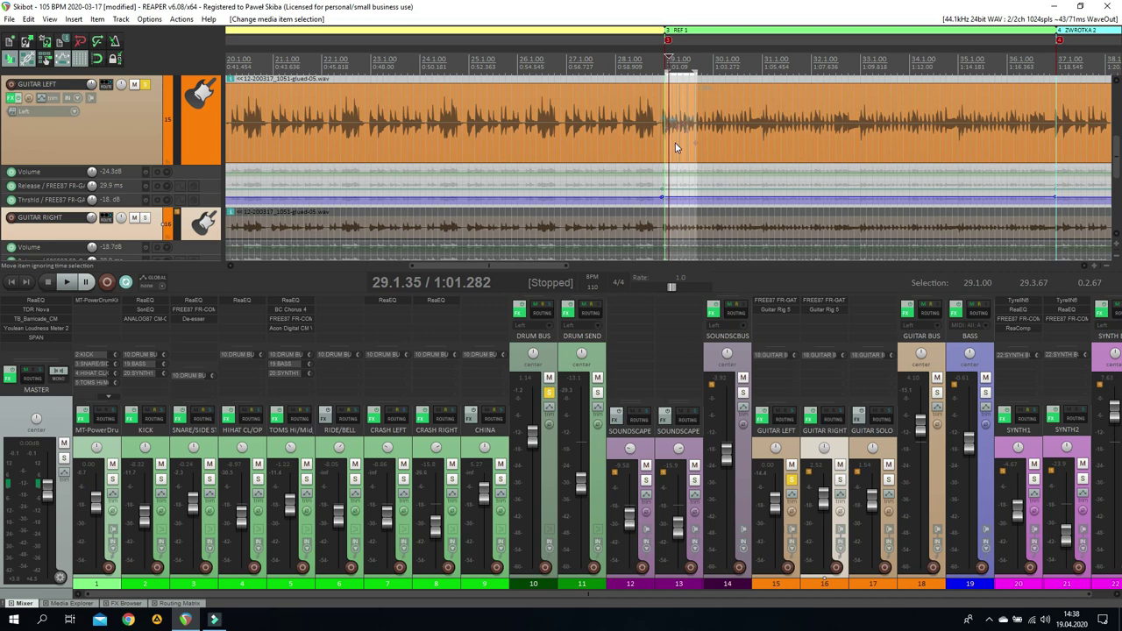
scroll(675, 150, down, 1)
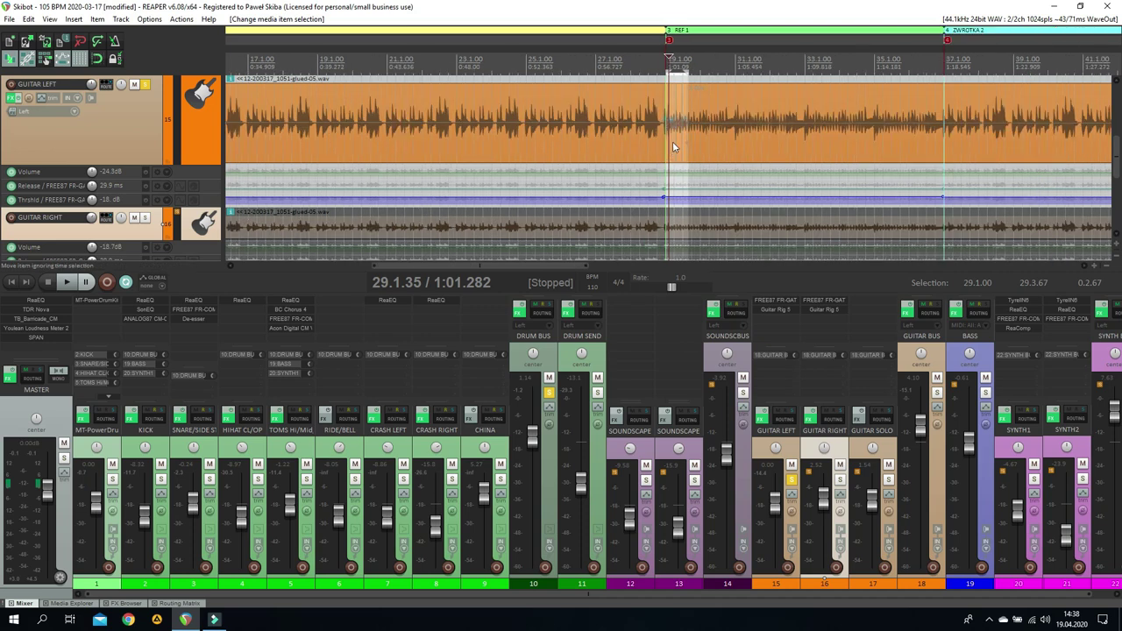